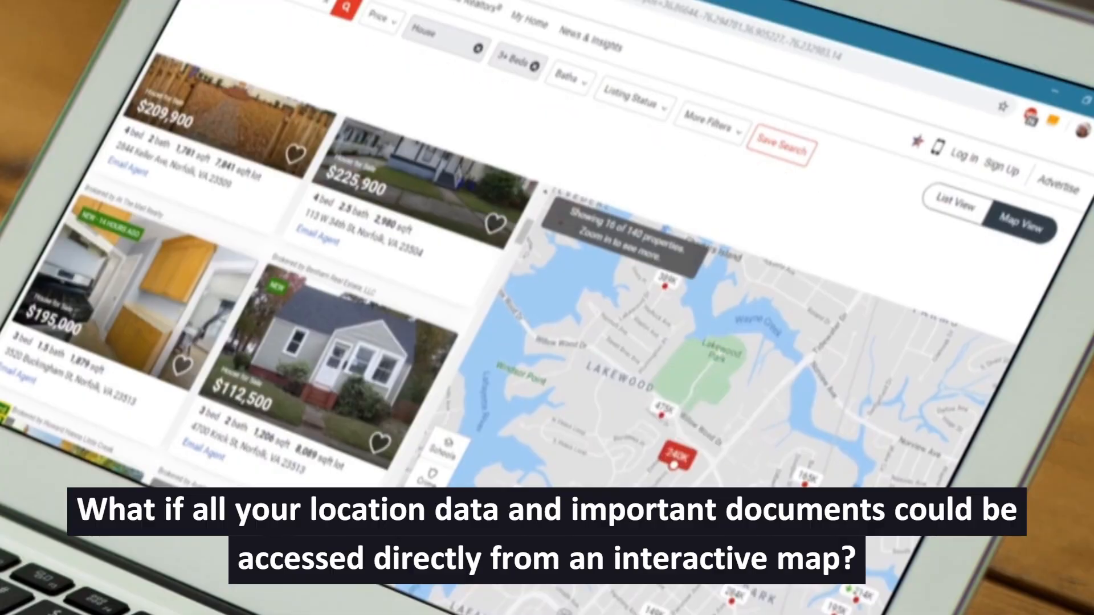
Open the $240,000 property's detail page from the listings map and scroll through it.
left_click(676, 454)
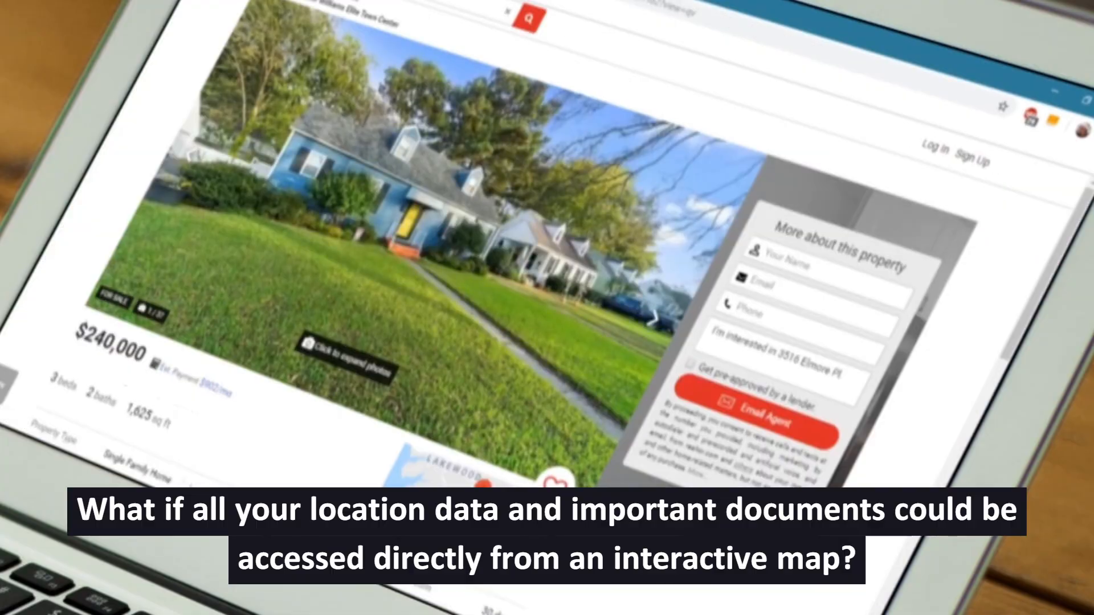
scroll(513, 285, "down", 4)
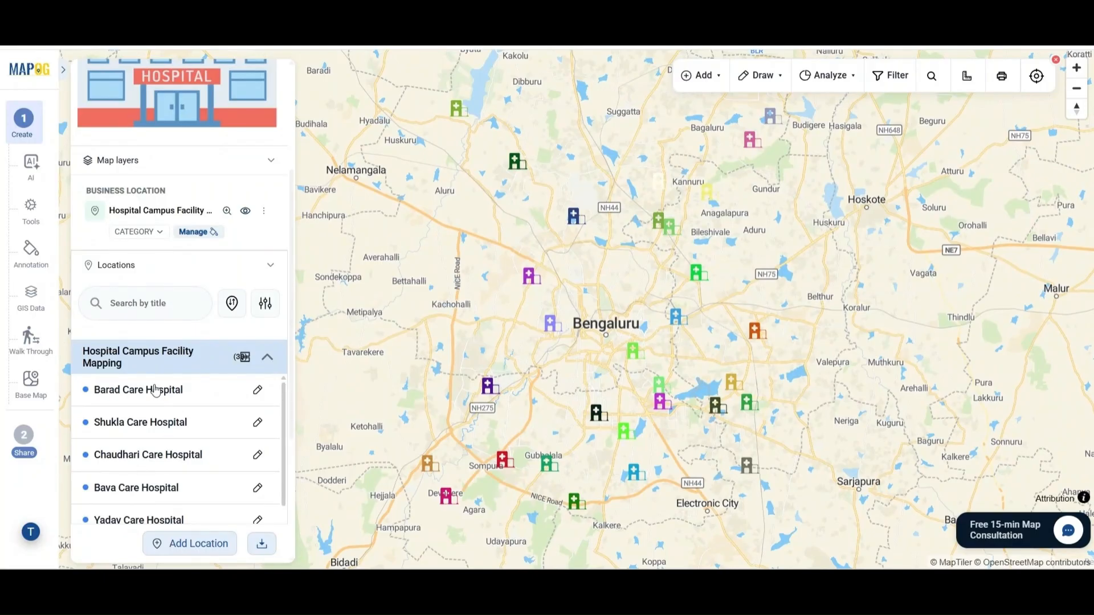
Browse the details of Barad, Shukla, Chaudhari and Bava Care Hospitals in turn.
left_click(152, 388)
scroll(450, 356, "down", 5)
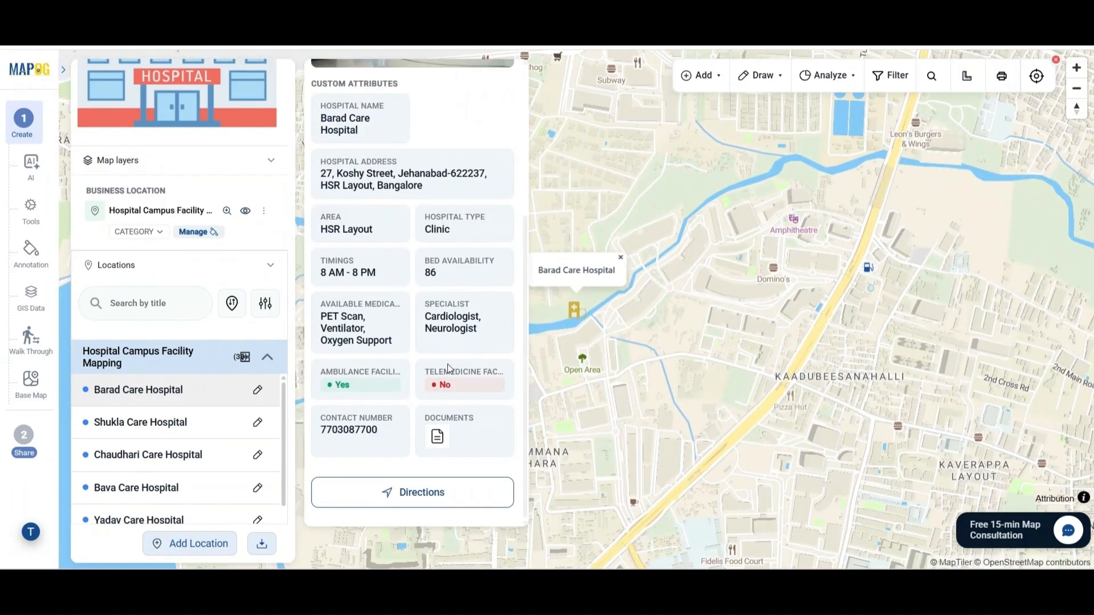
left_click(207, 428)
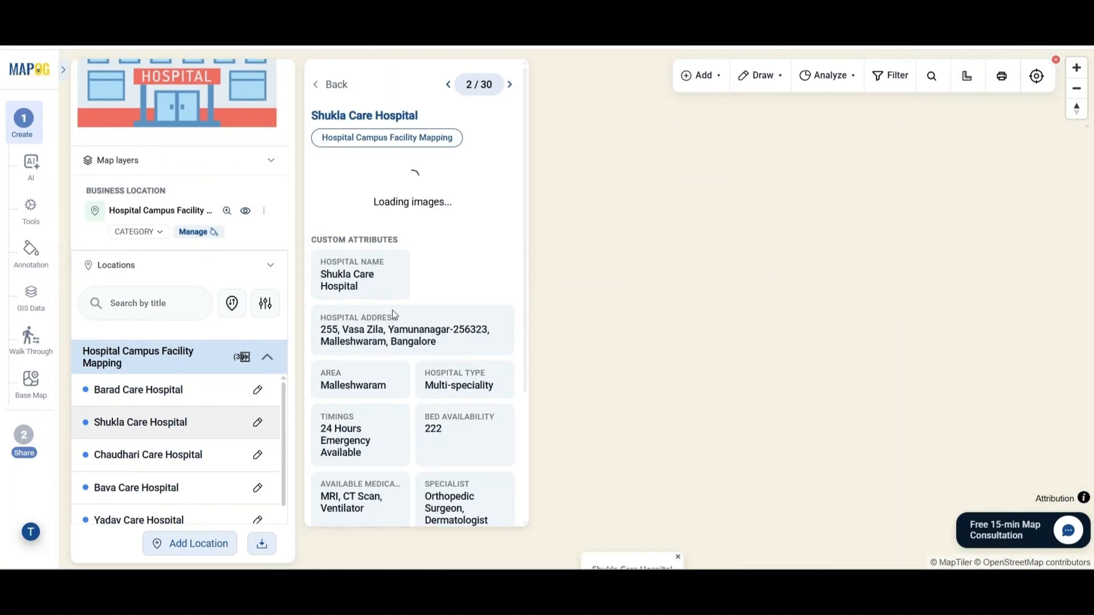
scroll(442, 371, "down", 4)
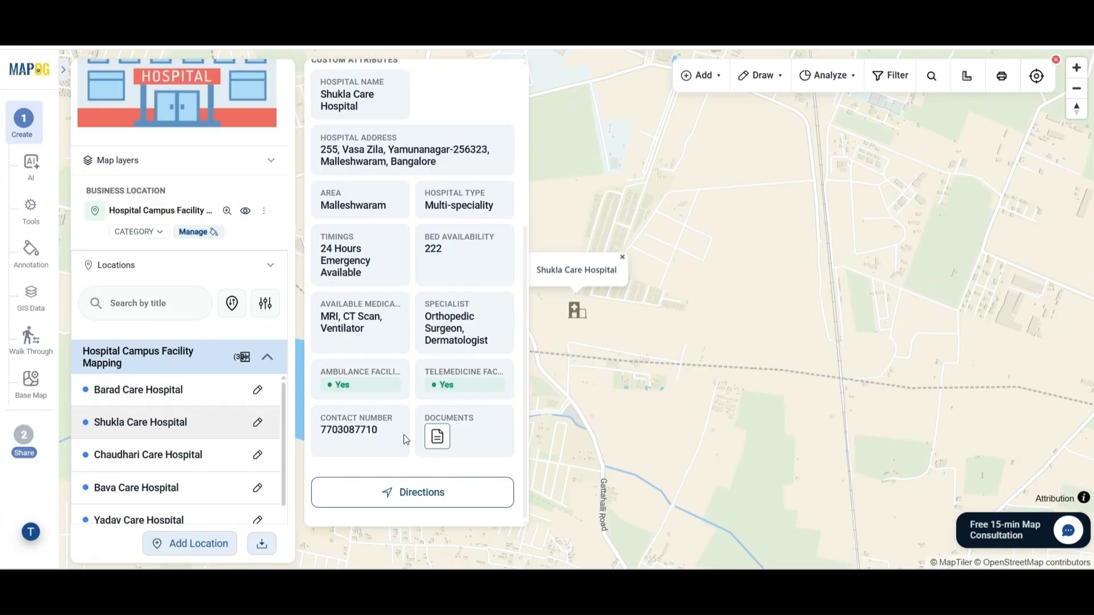
left_click(148, 455)
scroll(429, 289, "down", 4)
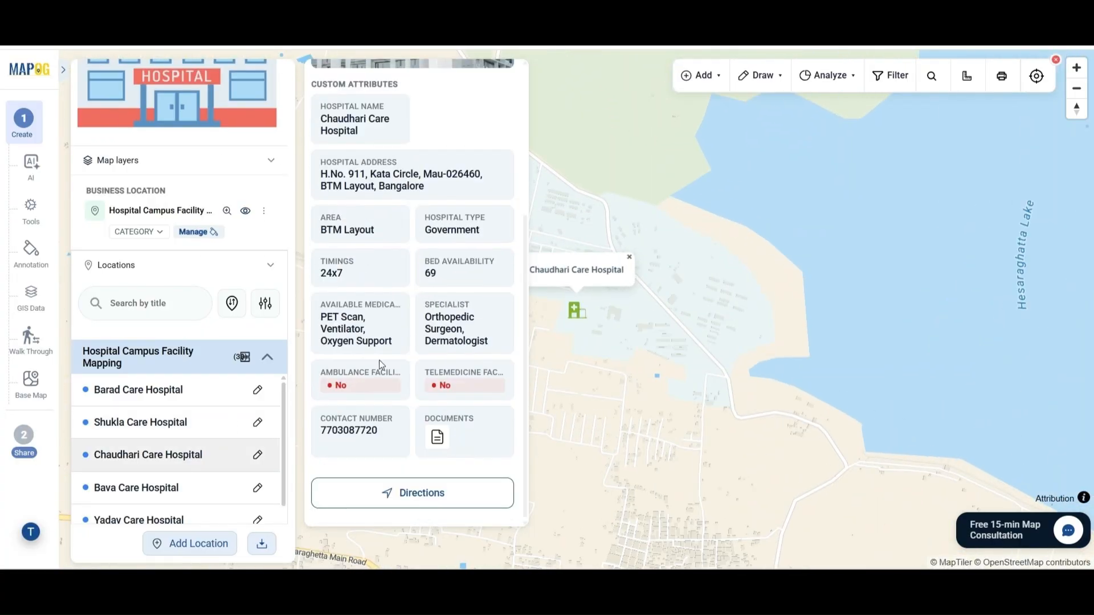
left_click(254, 484)
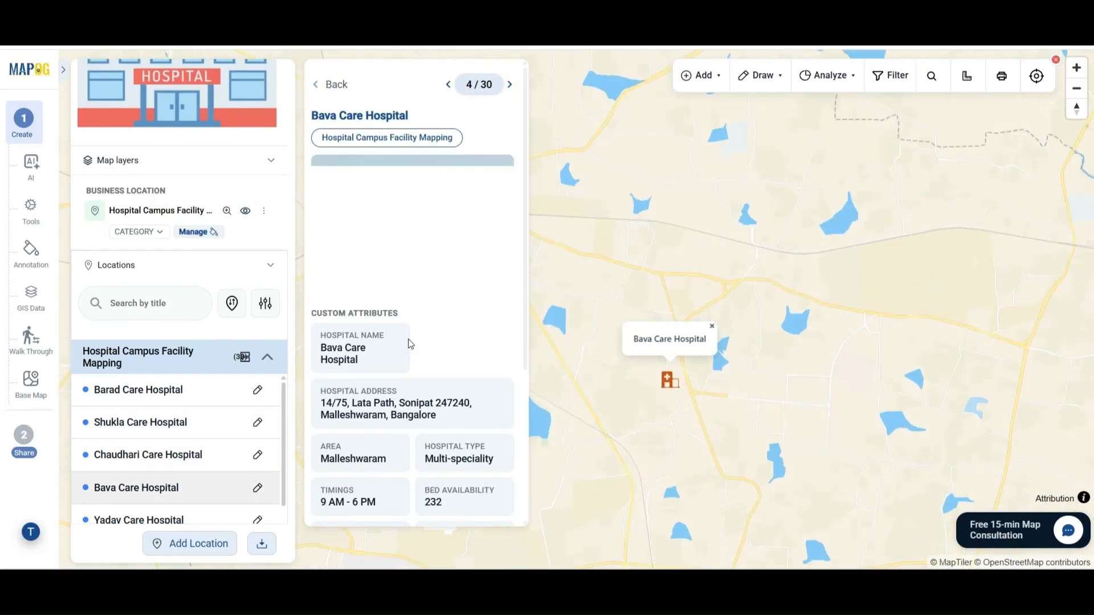
scroll(408, 342, "down", 4)
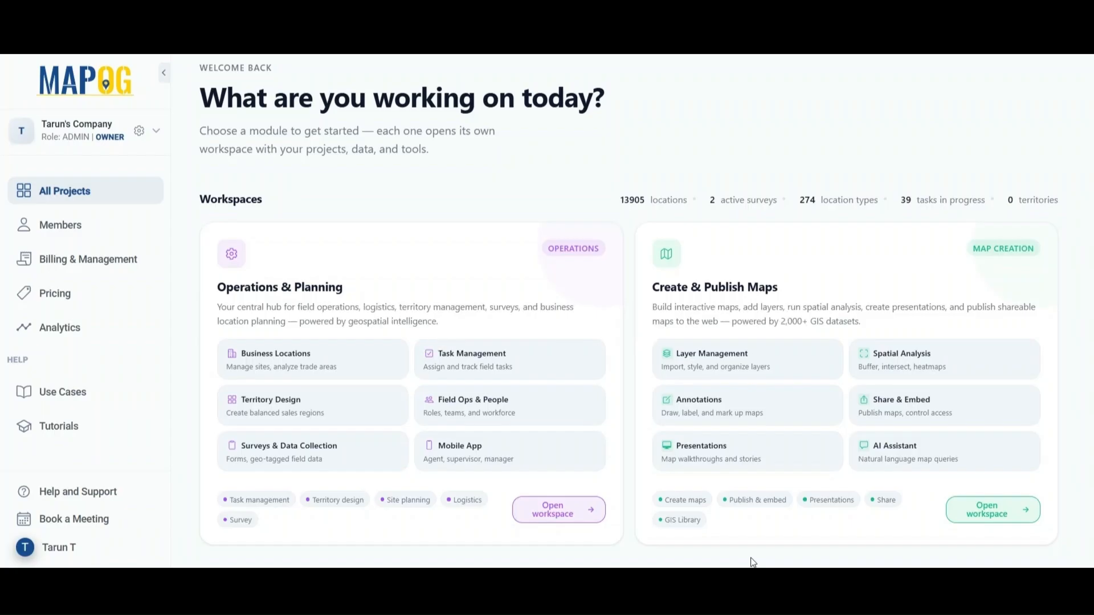
Start a new map from the Category Map template.
left_click(757, 535)
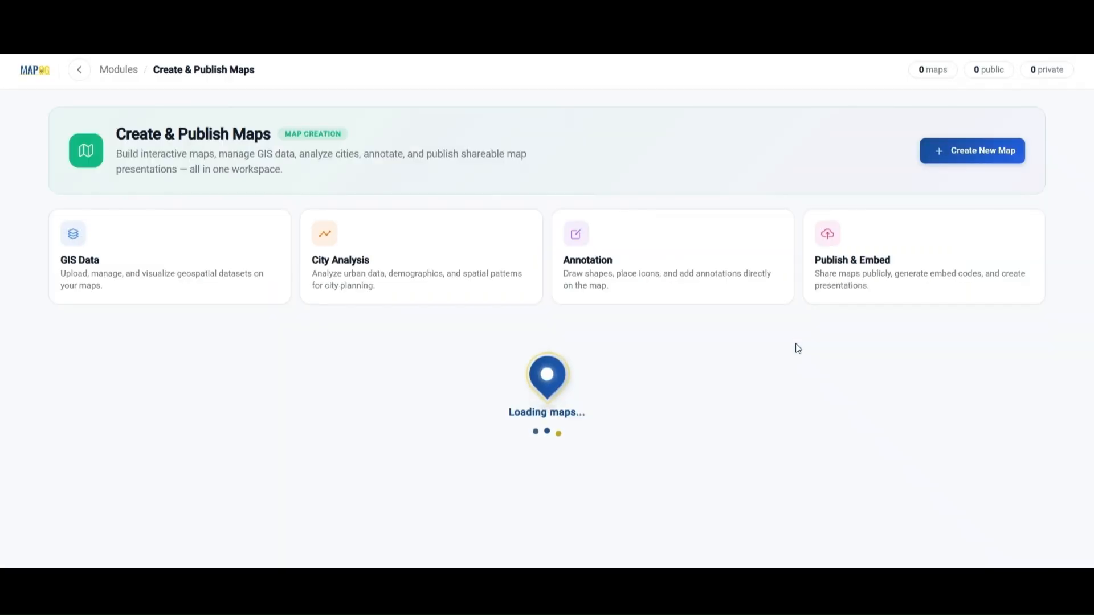
left_click(949, 157)
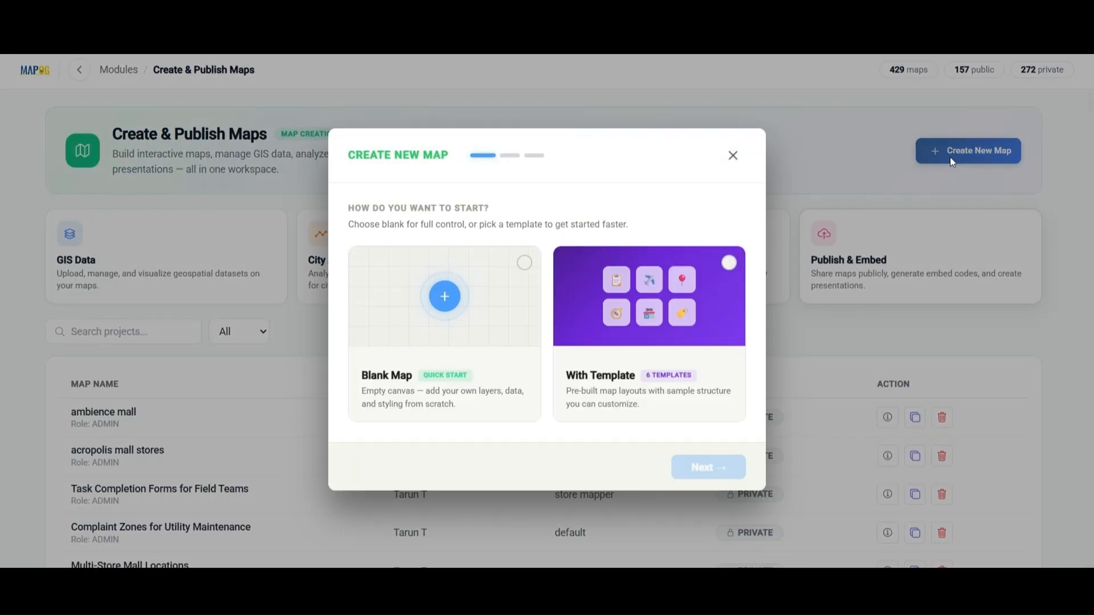
left_click(674, 323)
left_click(732, 471)
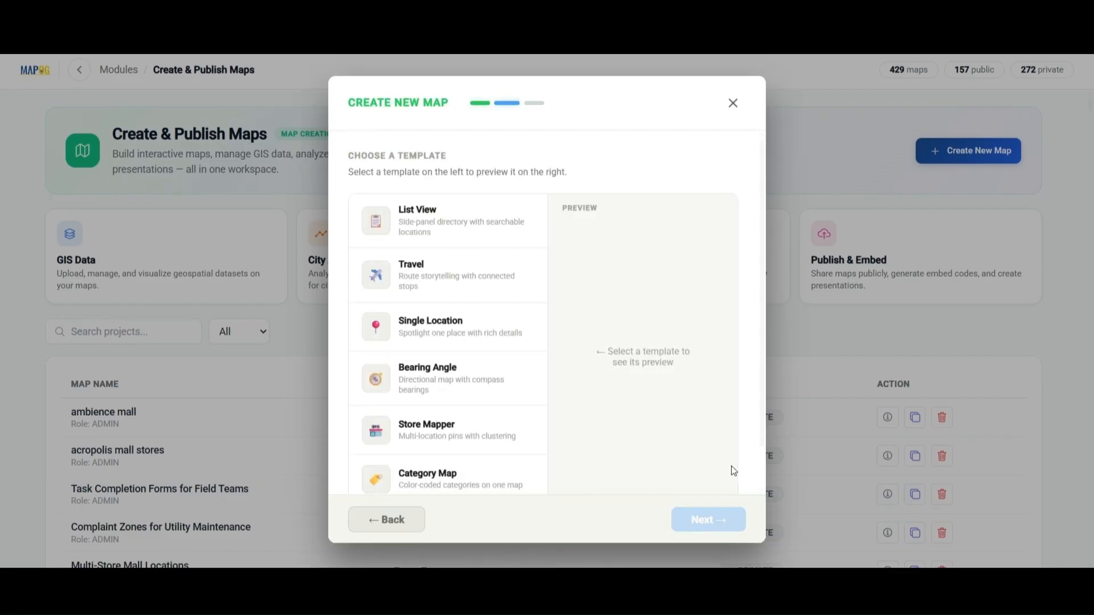
scroll(464, 410, "down", 1)
left_click(464, 439)
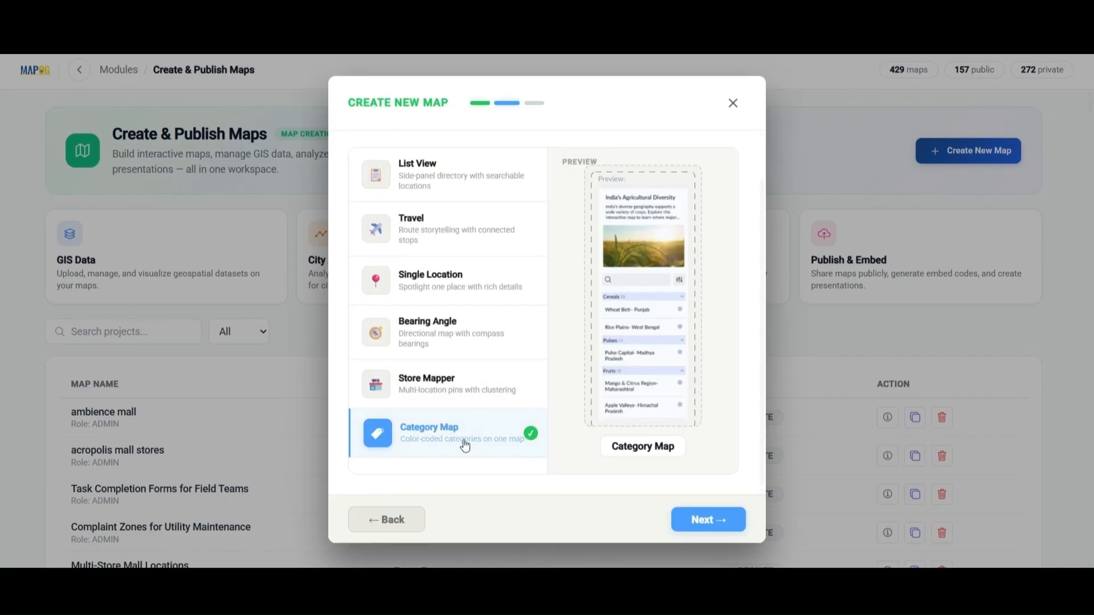
left_click(703, 519)
Title the map 'Hospital Facility Mapping', paste in its description, and create it.
left_click(589, 297)
type("Hospital Facility Mapping")
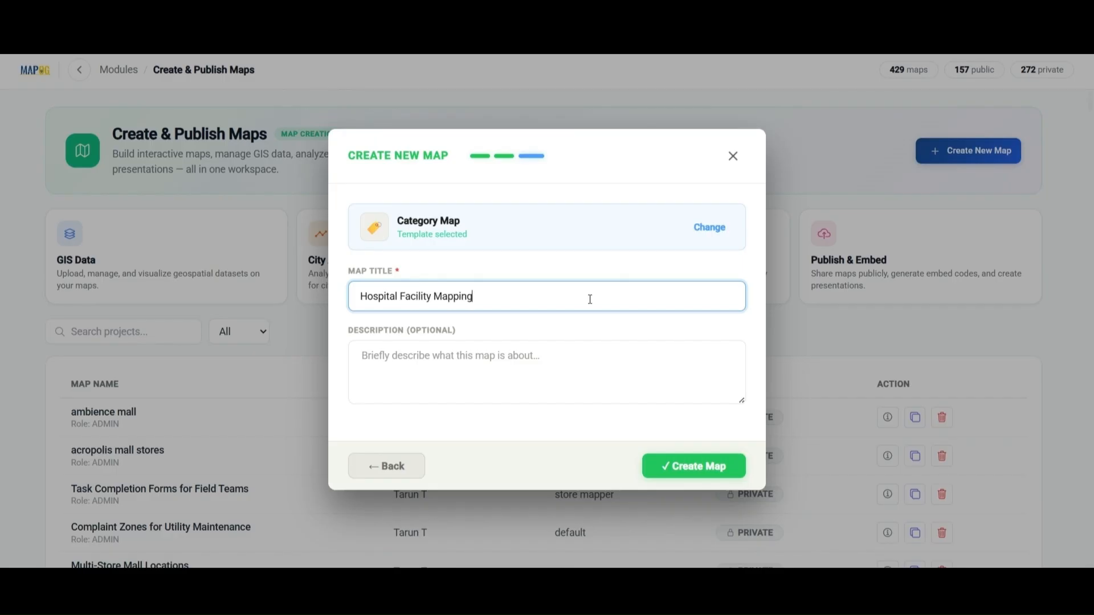
left_click(549, 371)
type("It helps users easily locate medical services, view facility information, access documents, and understand the healthcare infrastructure for improved navigation and decision-making.")
left_click(667, 471)
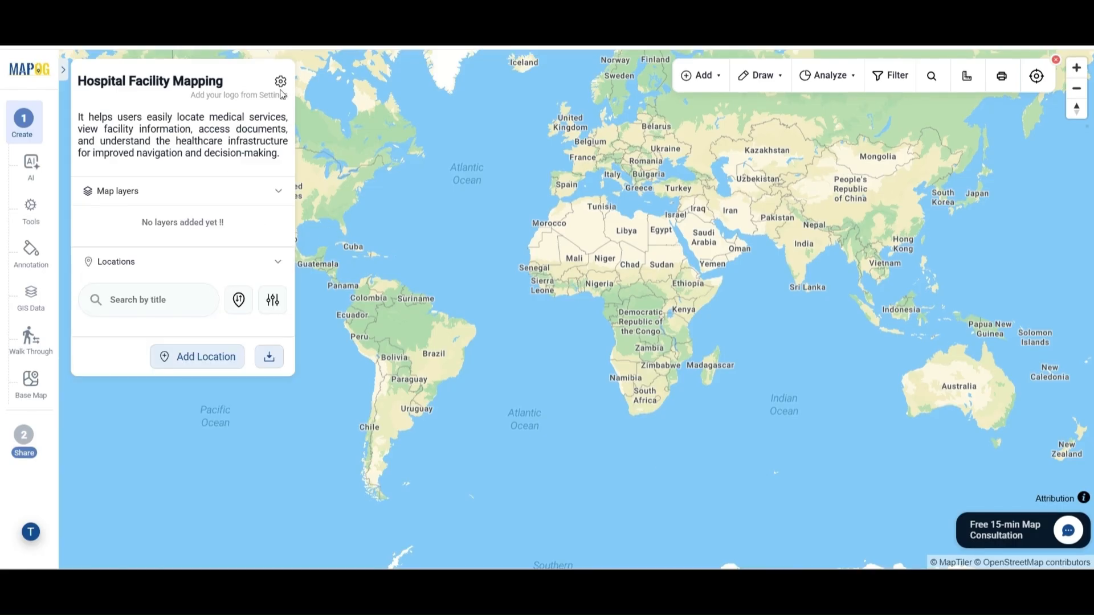
Upload Hospital Icon from Downloads as the map logo and save the map details.
left_click(280, 83)
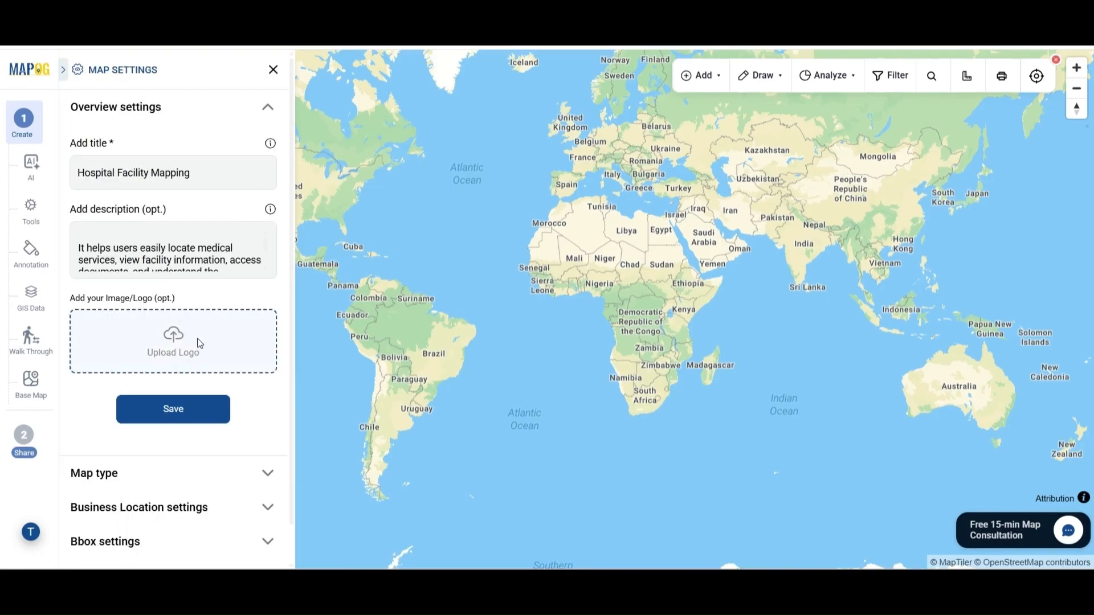
left_click(200, 343)
left_click(62, 149)
left_click(197, 246)
double_click(197, 246)
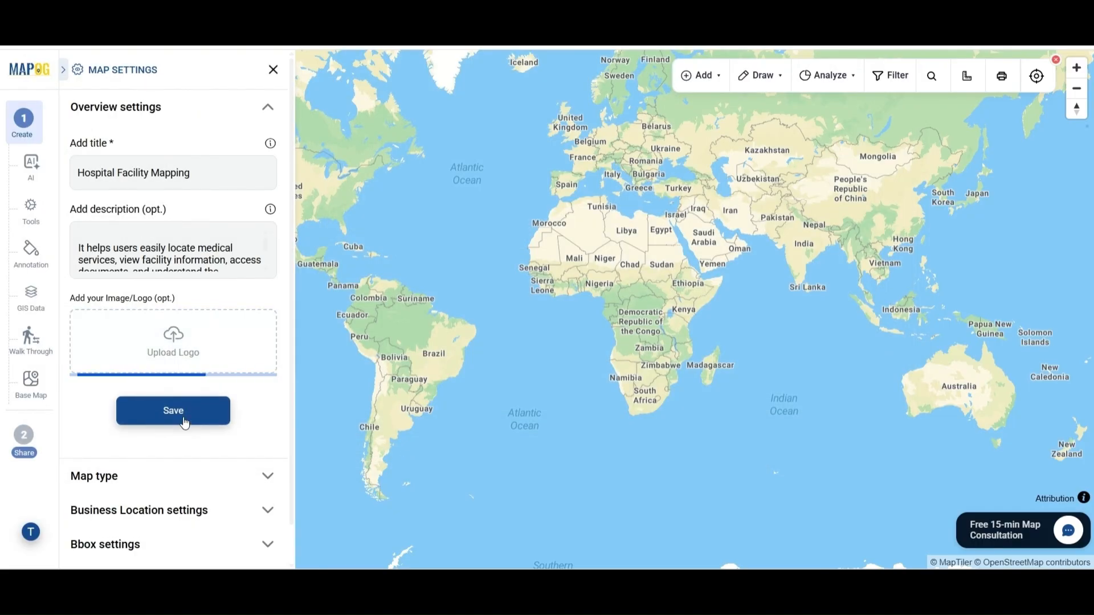
scroll(189, 451, "down", 2)
left_click(171, 491)
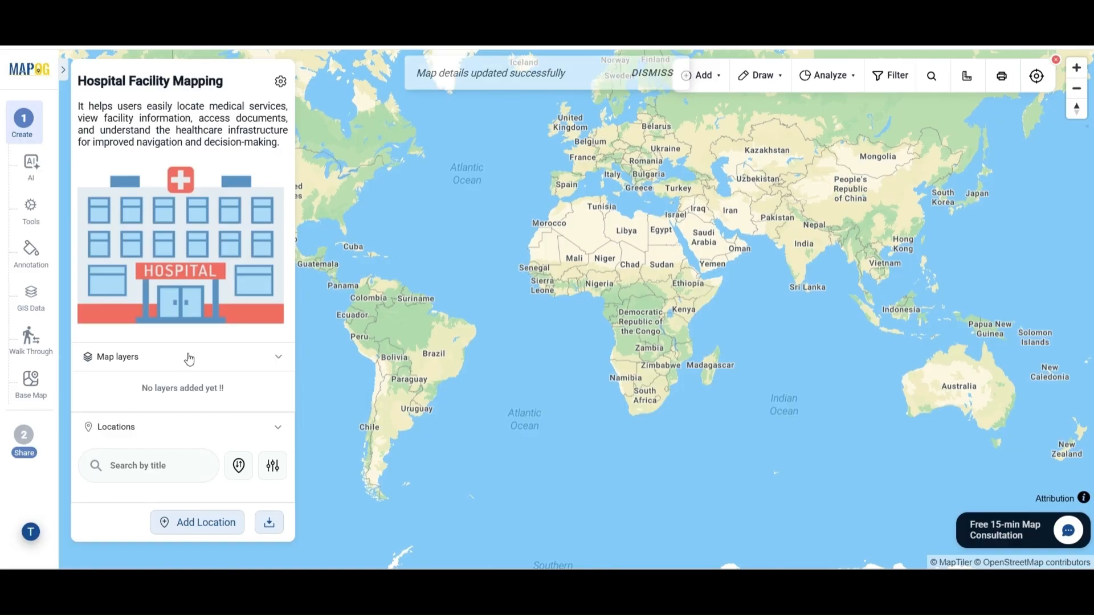
Choose CSV upload for adding locations and open the location type templates.
left_click(216, 528)
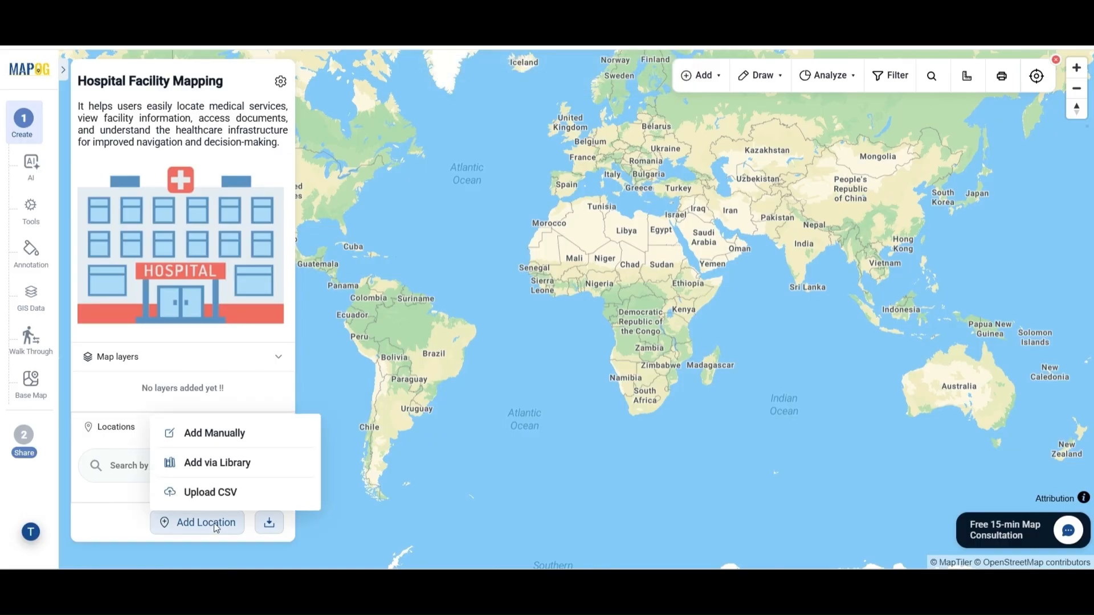
left_click(221, 493)
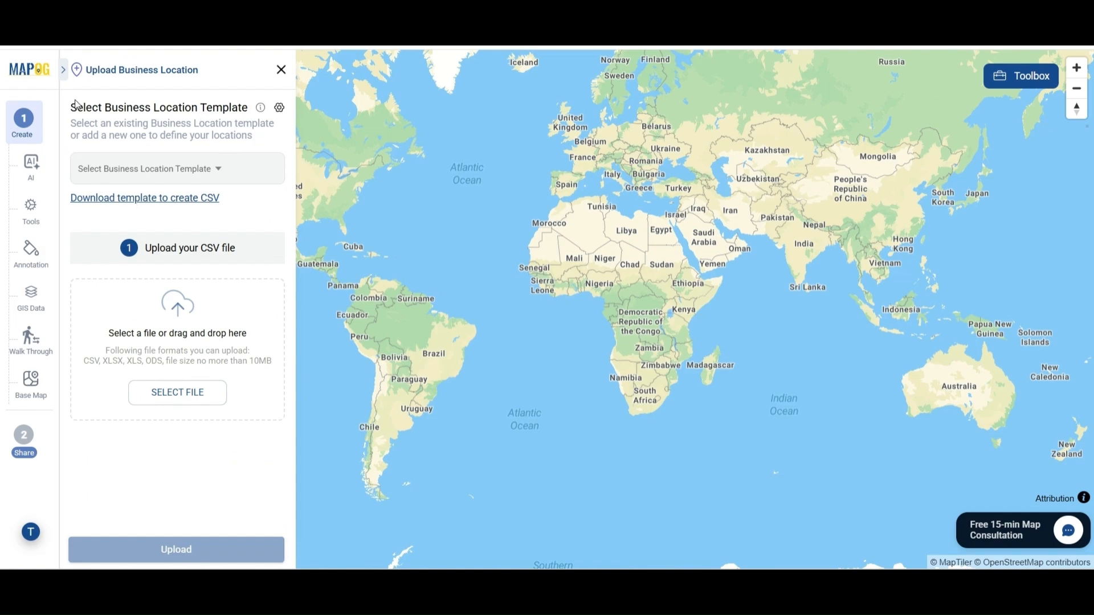
left_click_drag(75, 111, 255, 118)
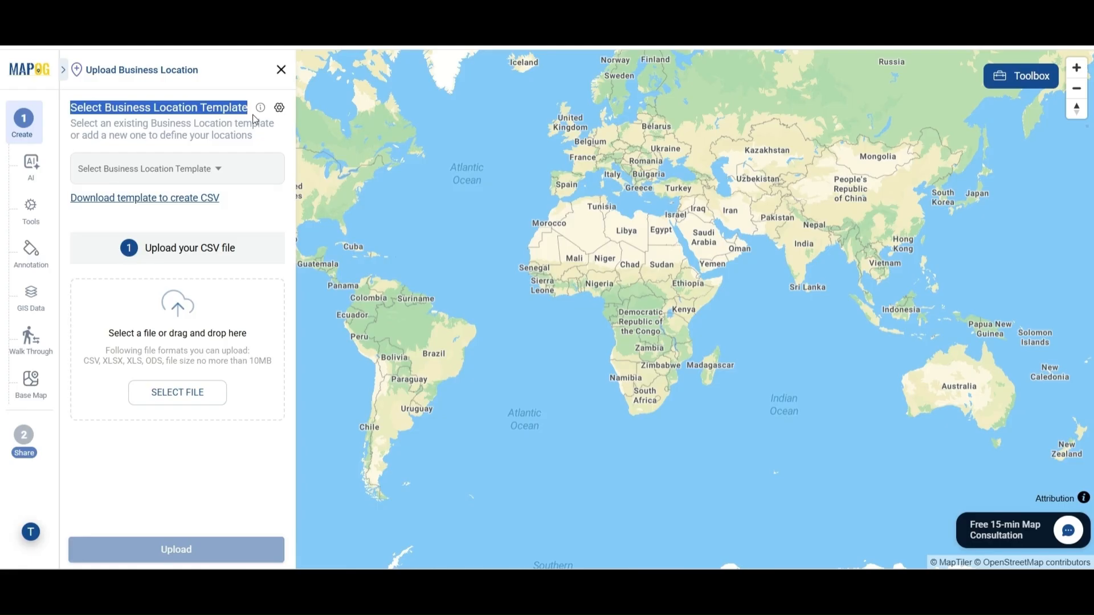
left_click(257, 126)
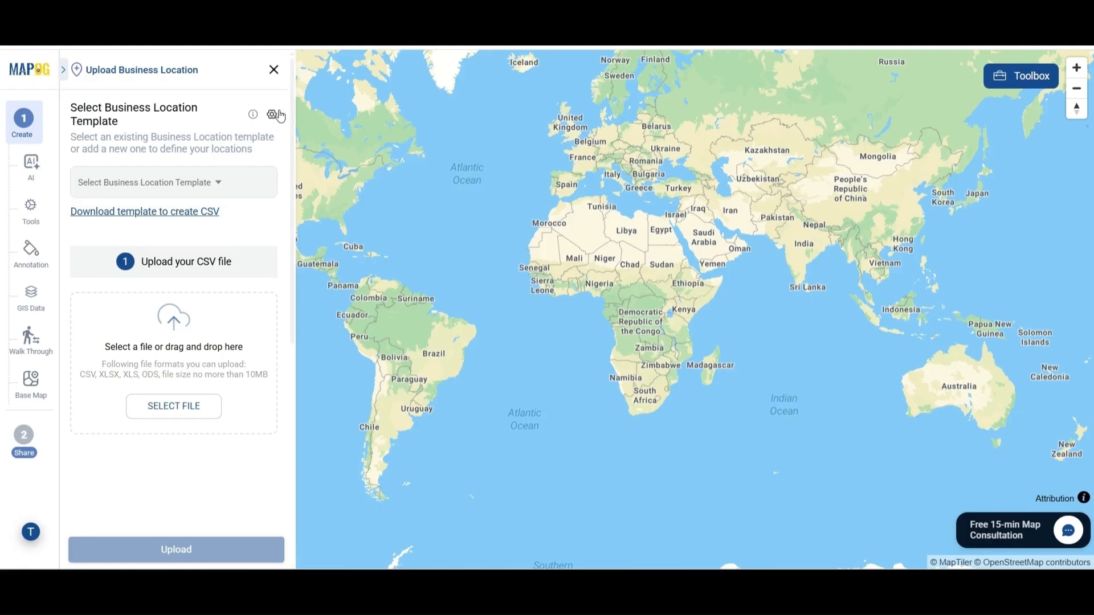
left_click(279, 109)
Start a new location type named 'Hospital Campus Facility Mapping' with an Area attribute.
left_click(275, 100)
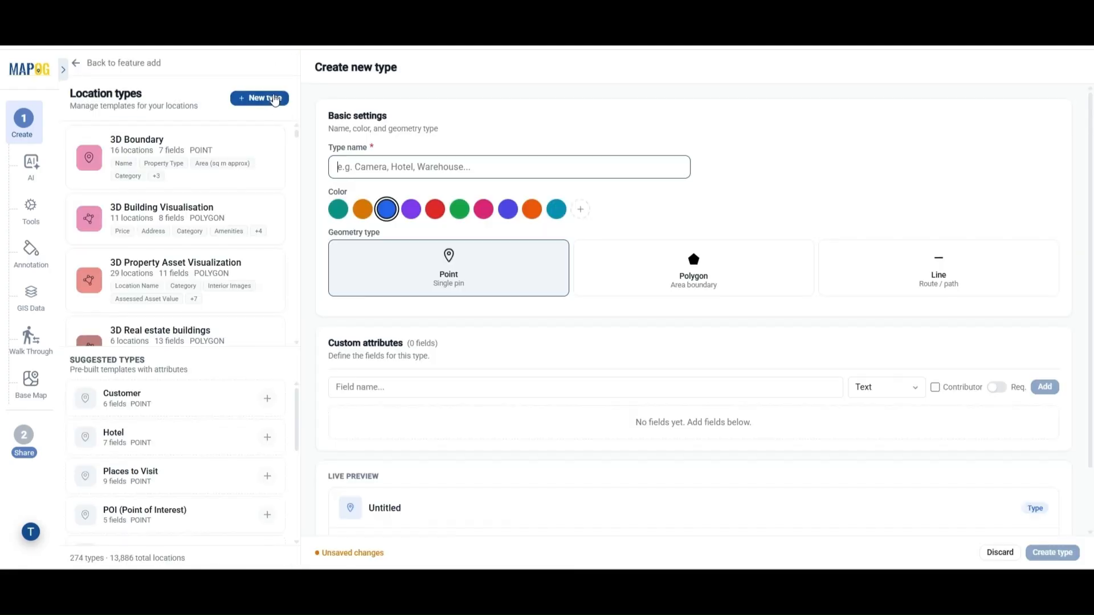
left_click(439, 162)
type("H")
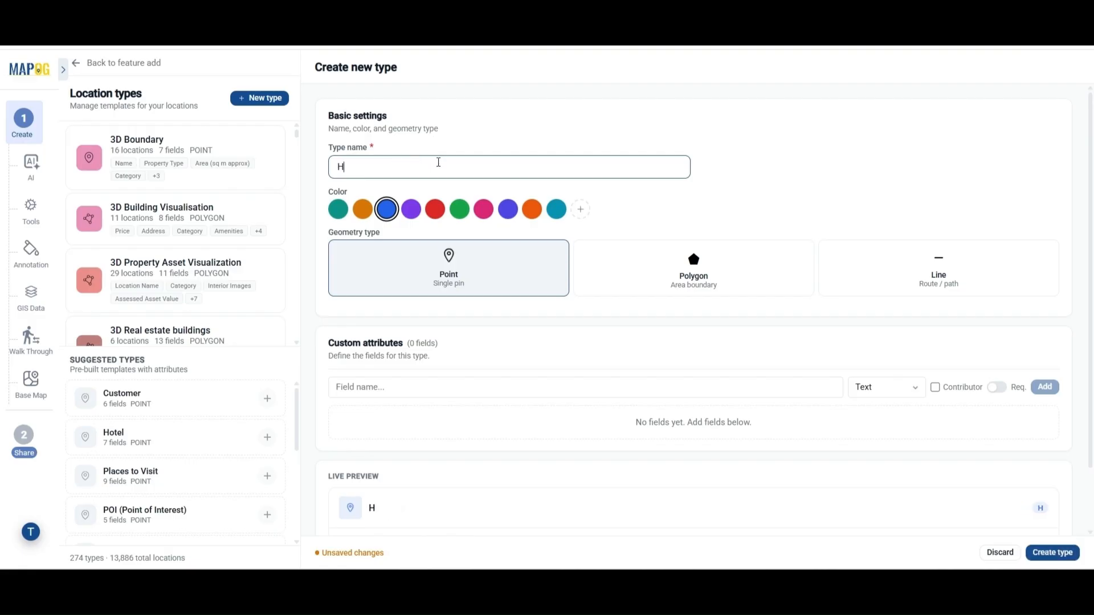
type("ospital Ca")
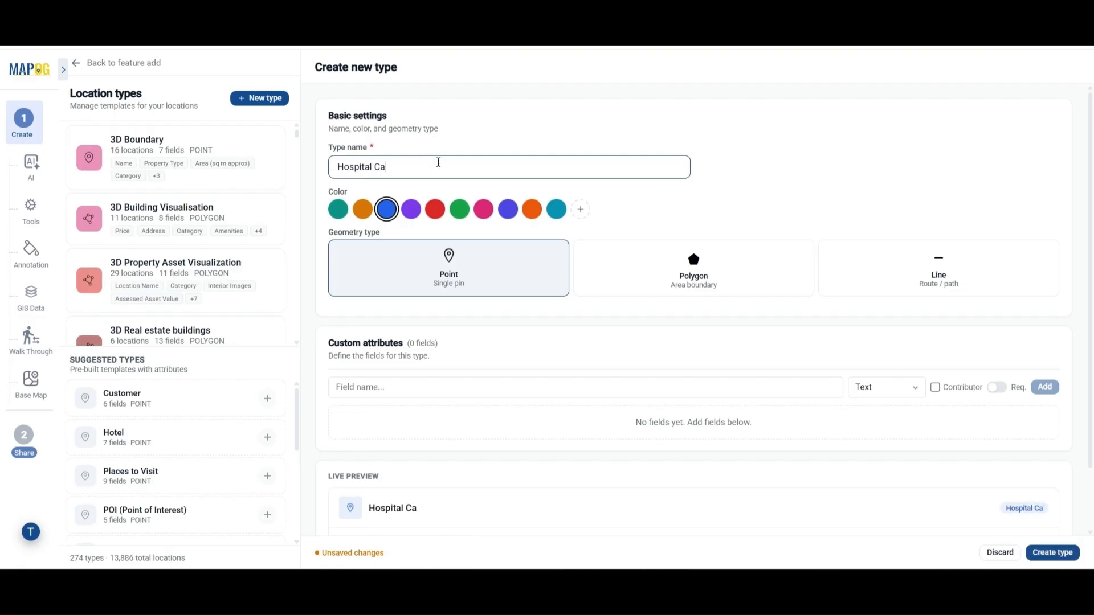
type("mpus Facility Mapping")
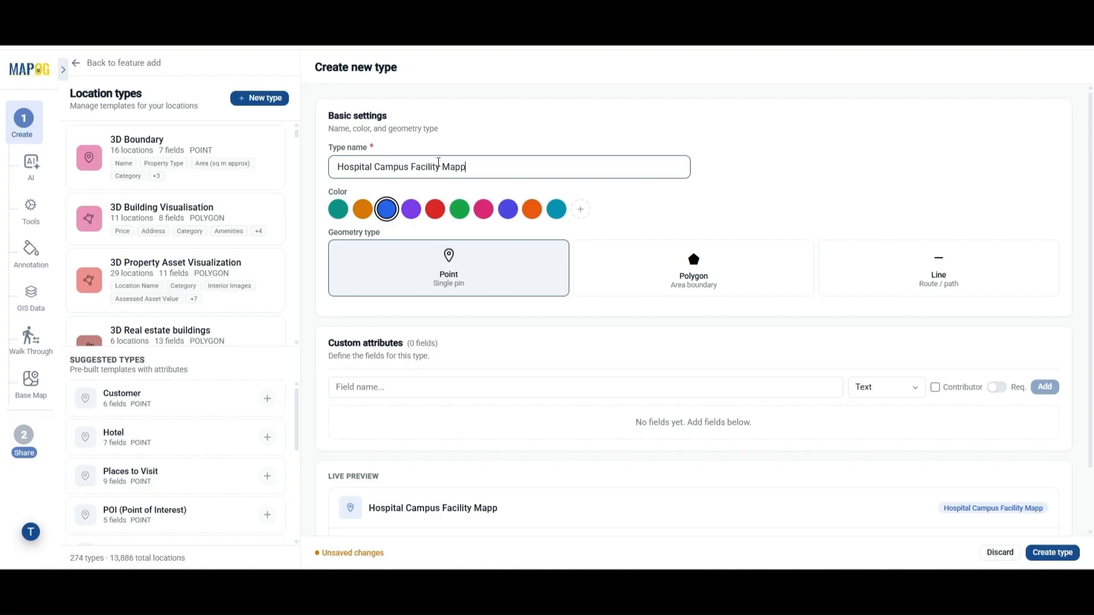
left_click(463, 274)
left_click(396, 386)
type("Area")
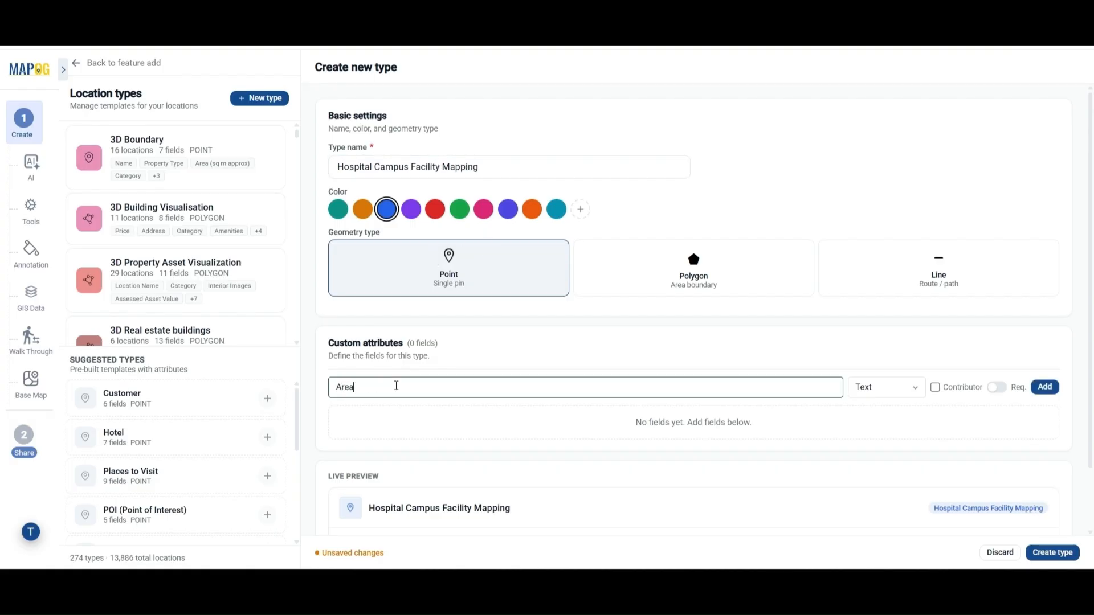
left_click(1046, 387)
Add Hospital ID as a Number attribute.
left_click(497, 440)
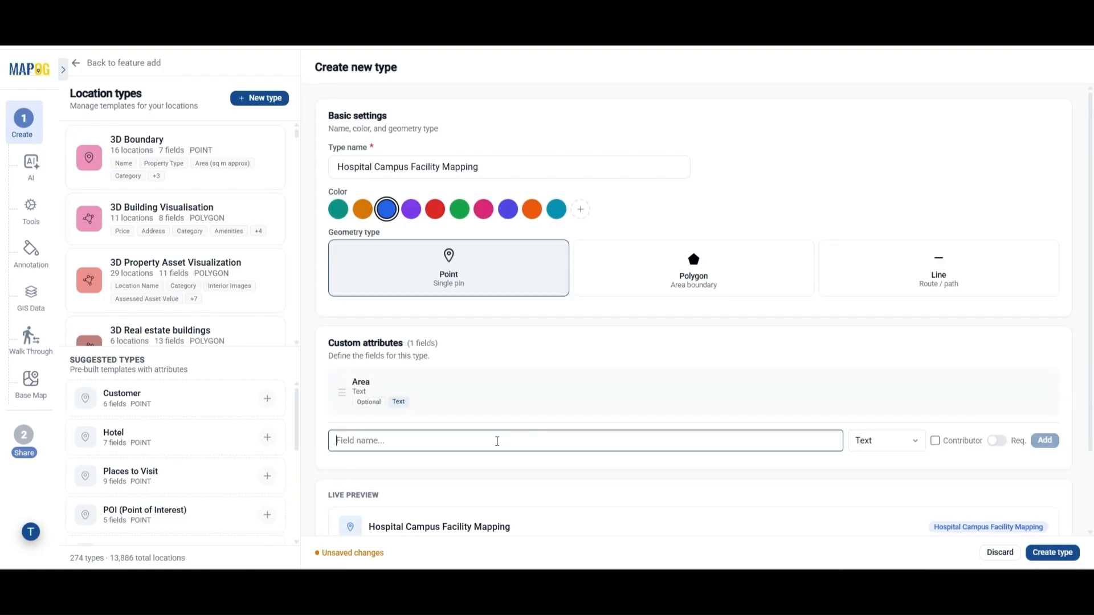
type("H")
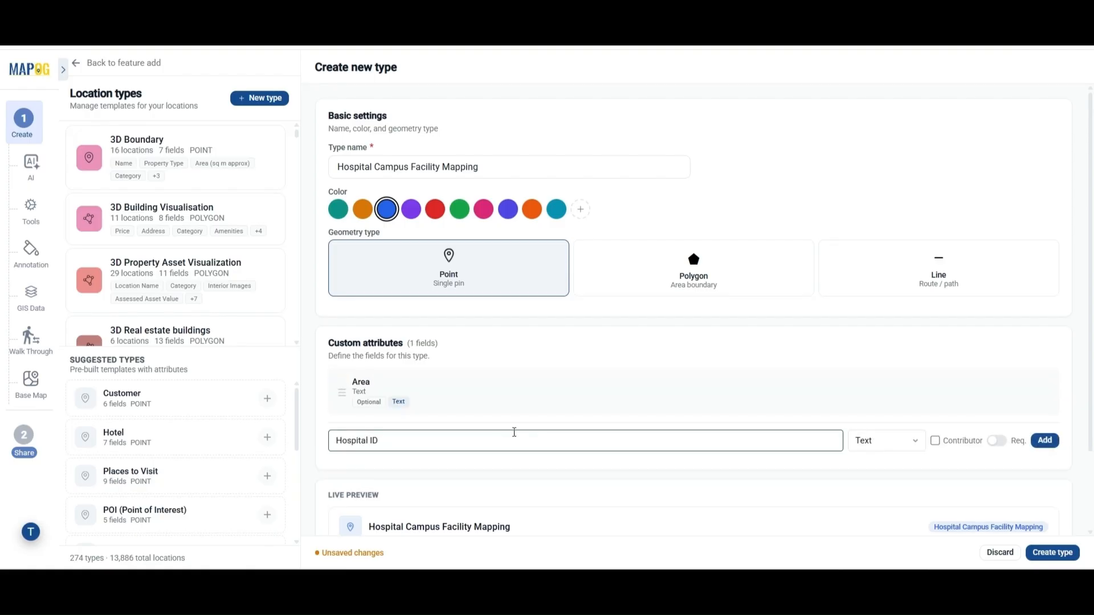
type("ospital ID")
left_click(904, 448)
left_click(889, 198)
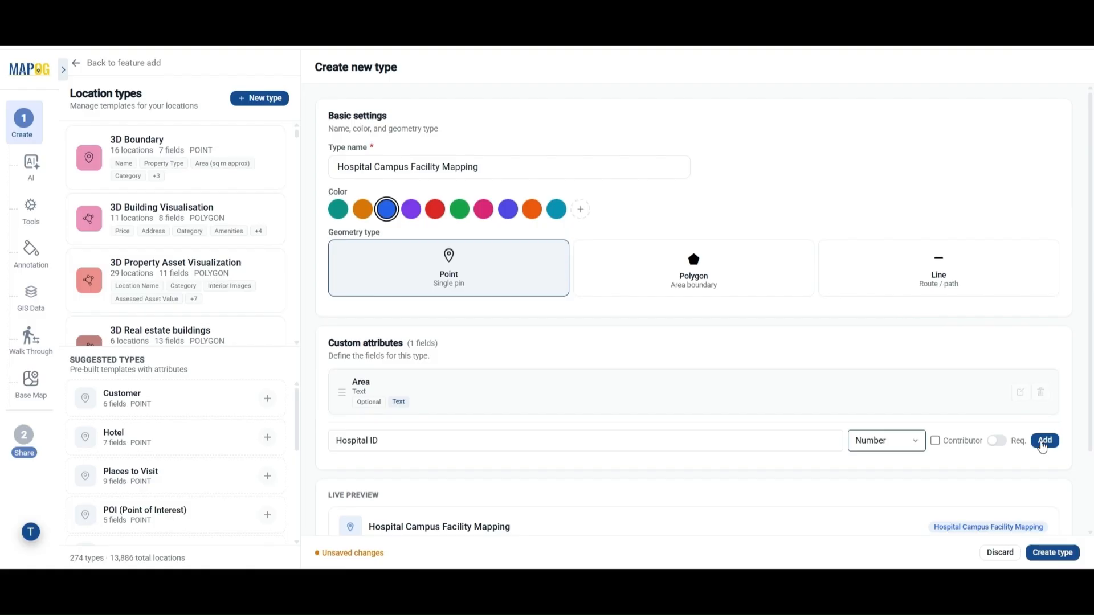
left_click(1045, 440)
Add a Document-type Documents field and create the location type.
type("Docume")
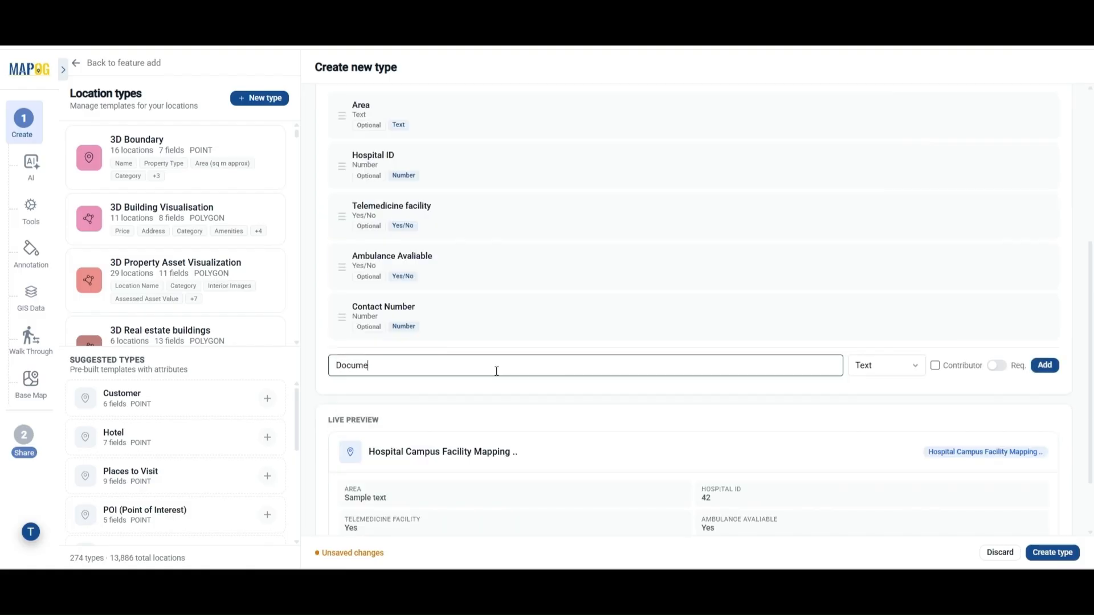
left_click(863, 368)
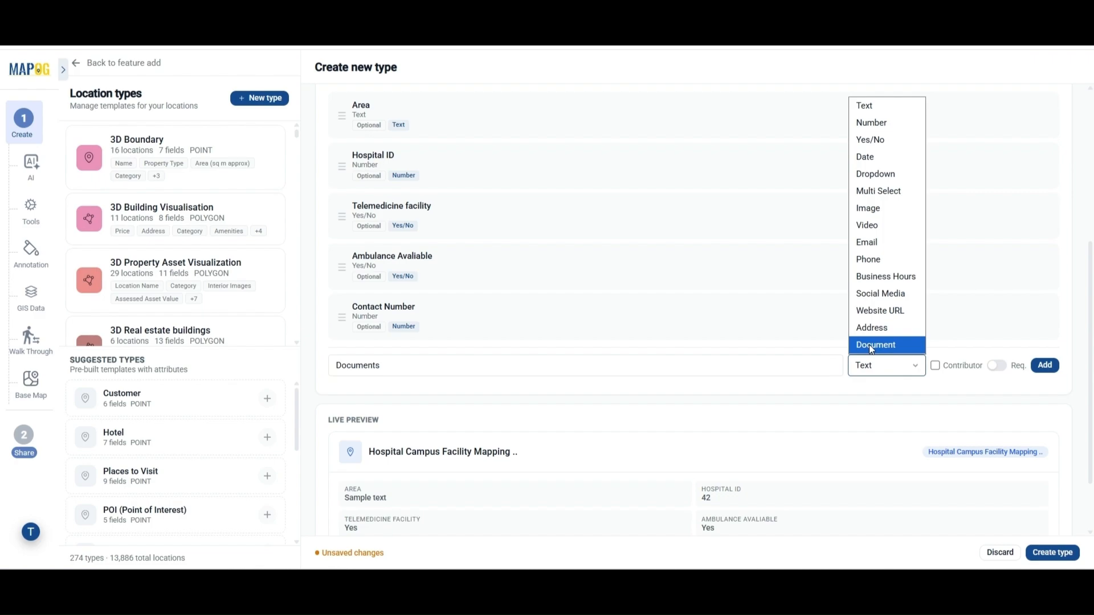
left_click(871, 345)
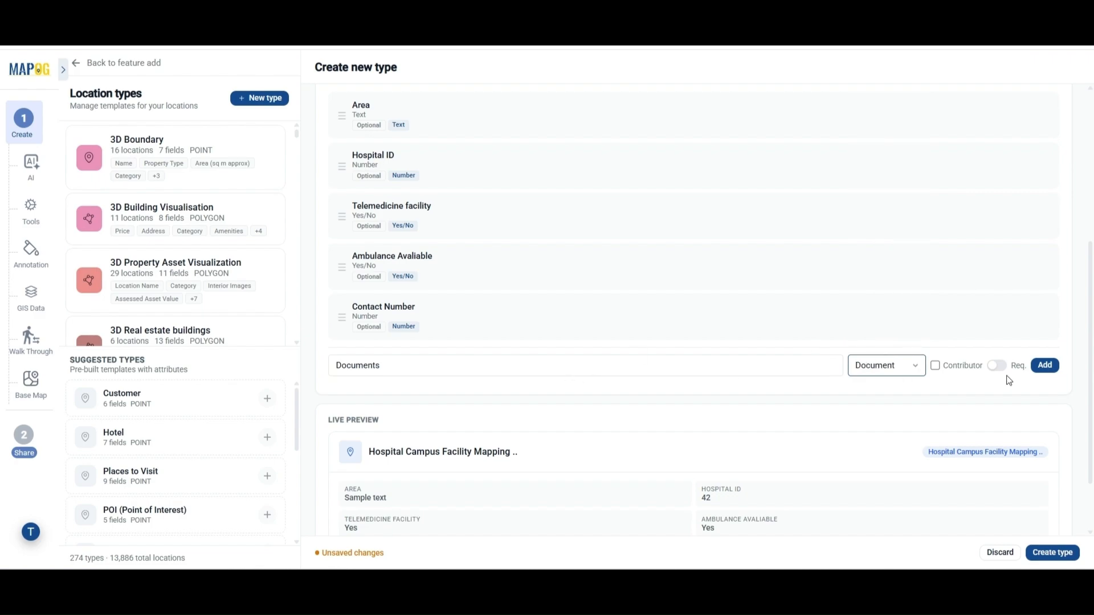
left_click(1044, 365)
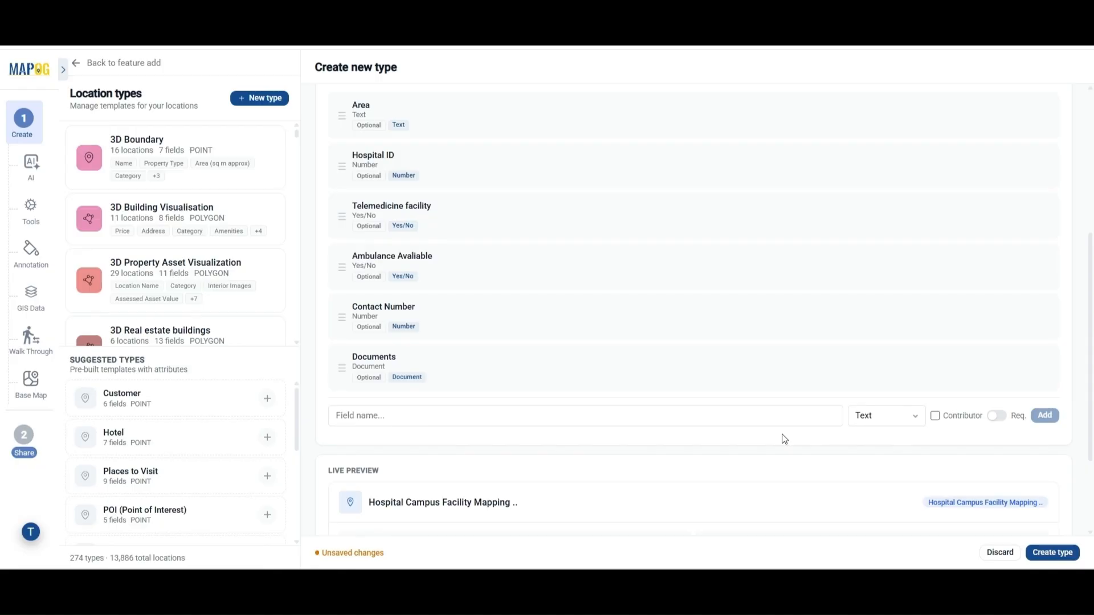
scroll(784, 438, "down", 2)
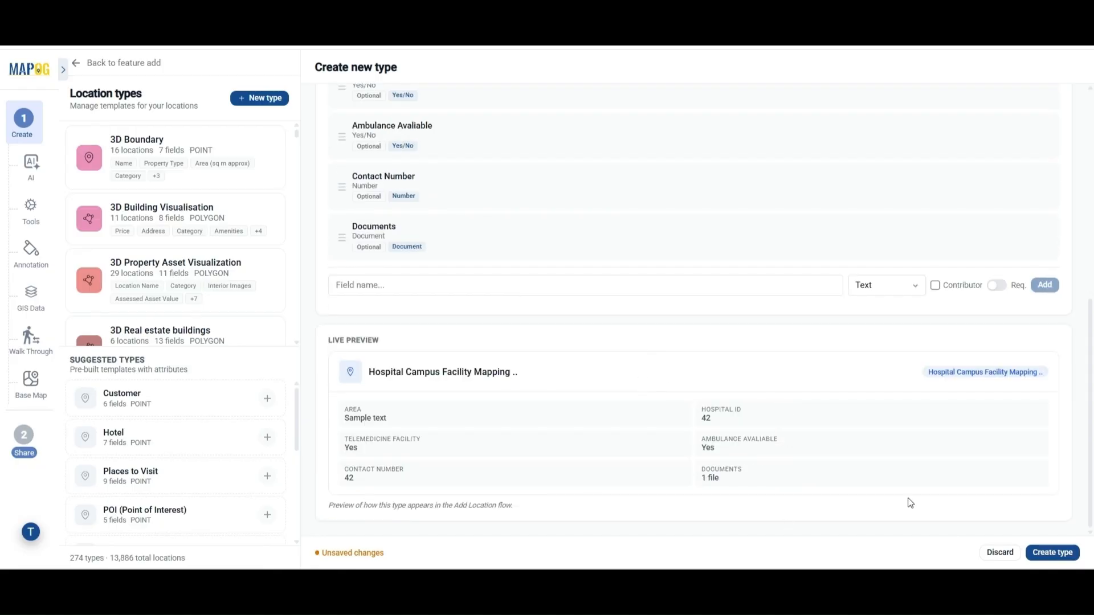
left_click(1051, 553)
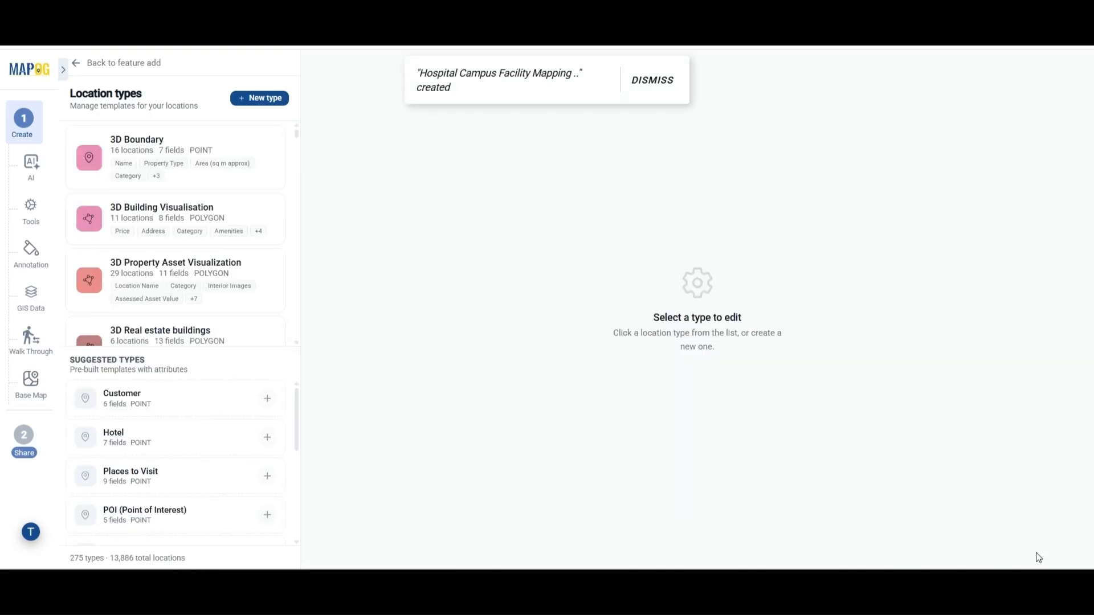
Select the Hospital Campus Facility Mapping template in the location upload panel.
left_click(655, 81)
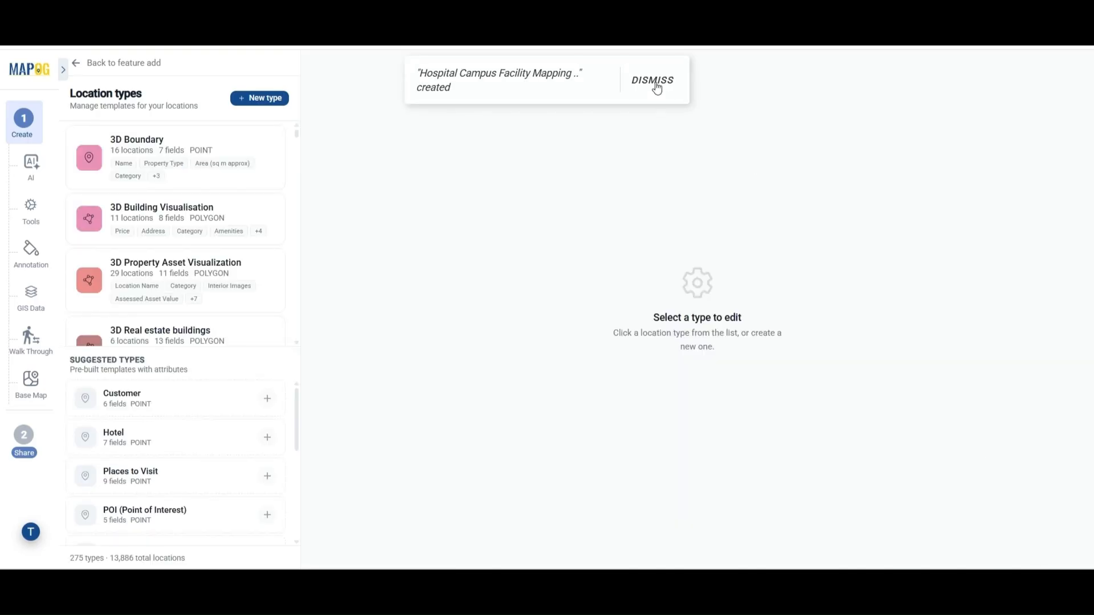
left_click(75, 66)
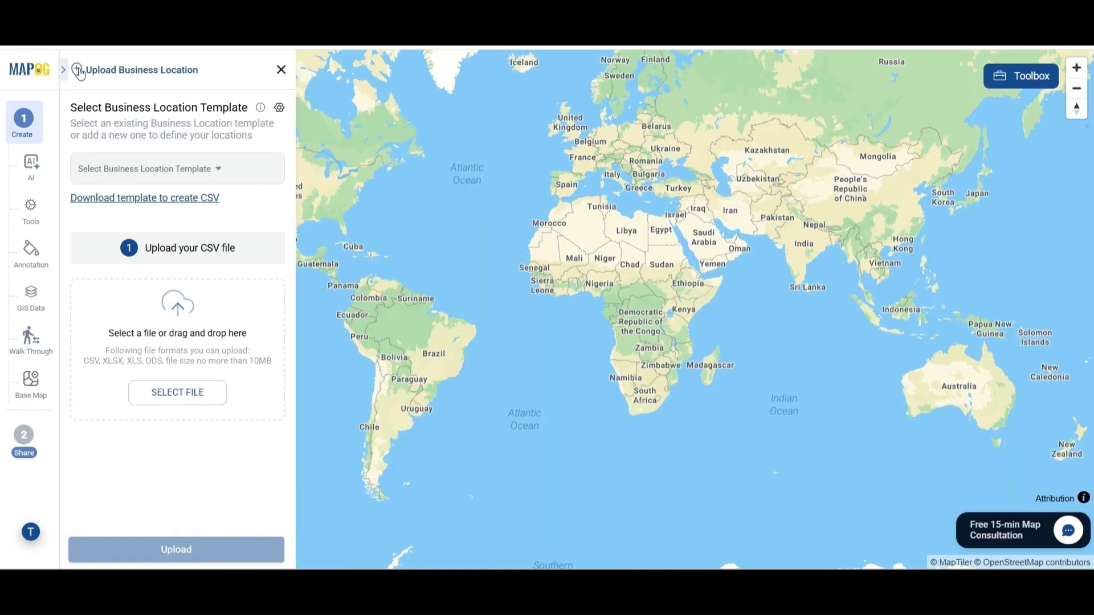
left_click(200, 171)
scroll(157, 441, "down", 15)
scroll(153, 438, "down", 15)
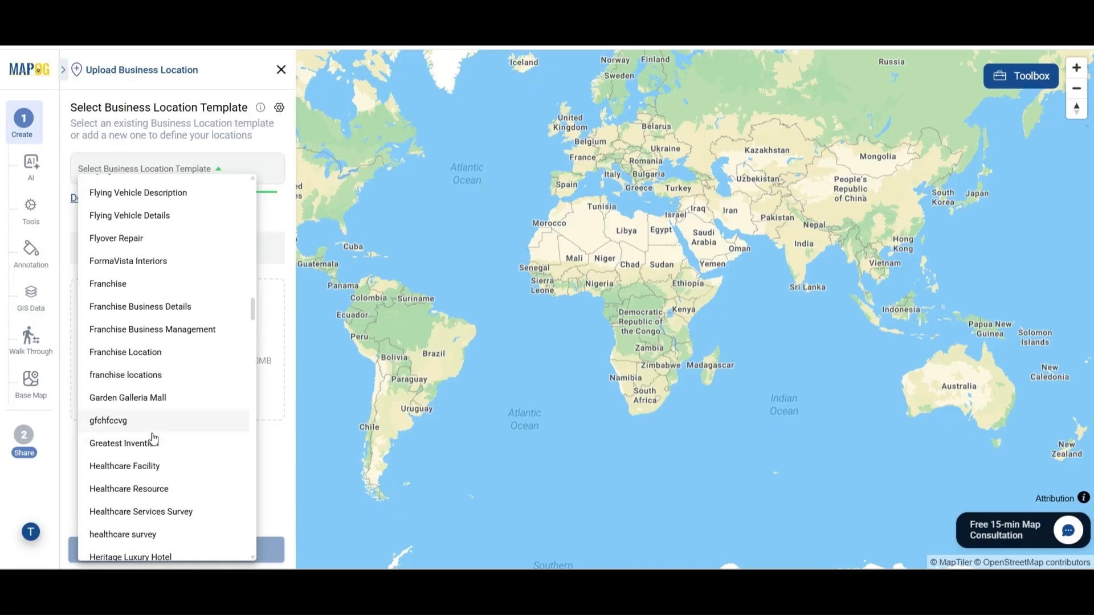
left_click(163, 395)
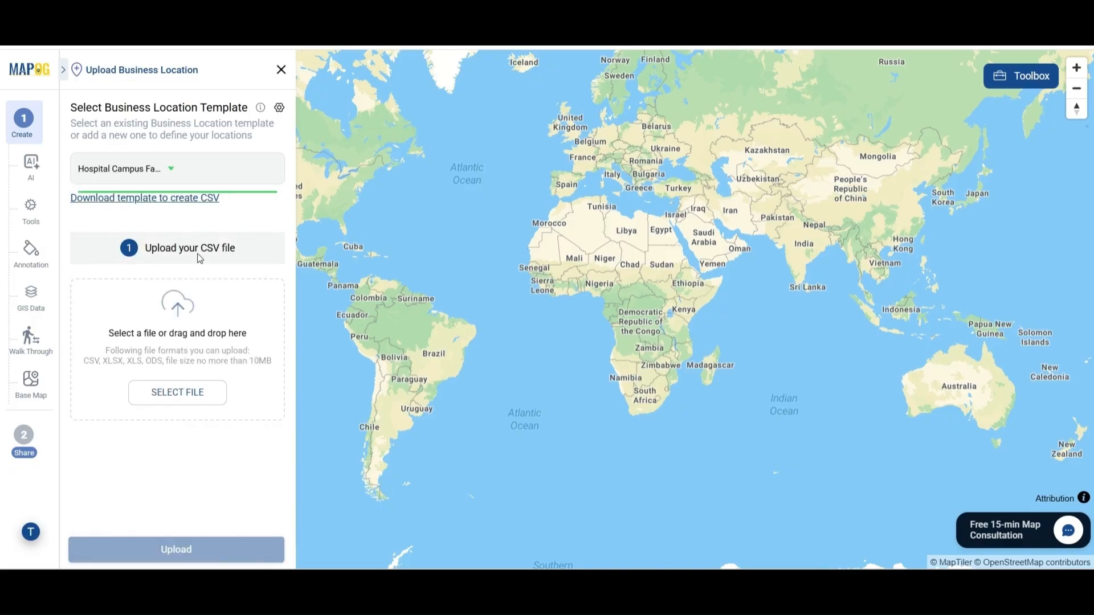
Upload bangalore_hospital_mapping.csv from Downloads.
left_click(192, 397)
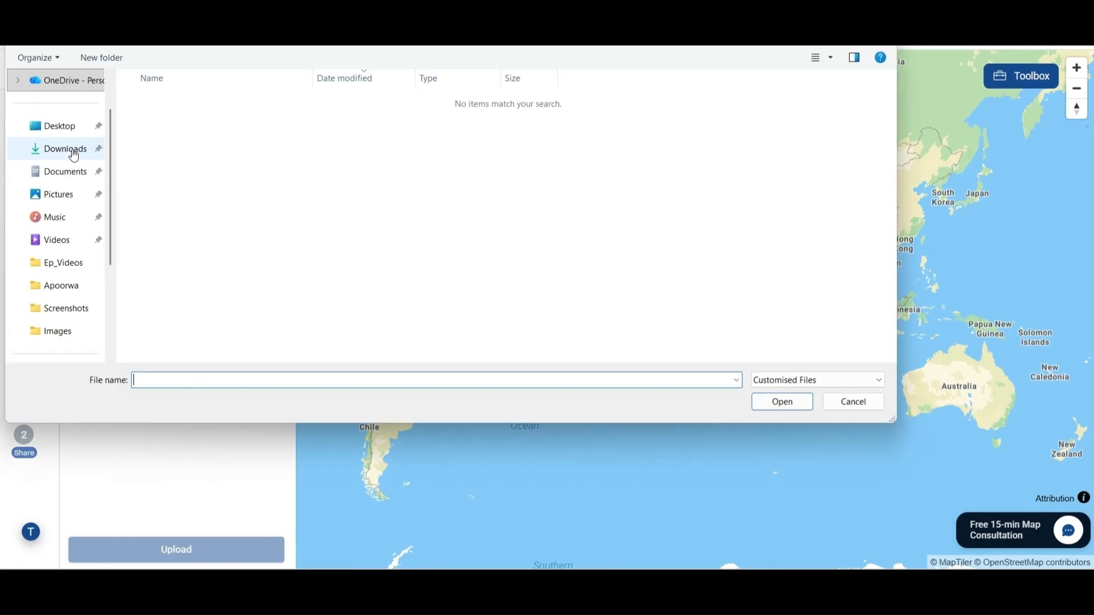
left_click(74, 155)
double_click(245, 101)
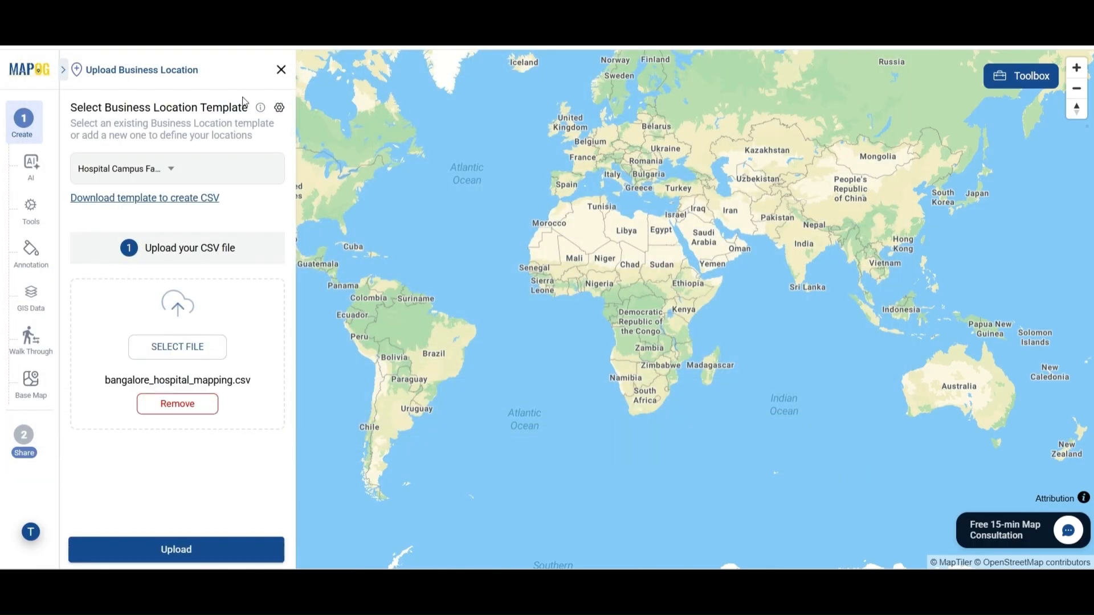
left_click(188, 558)
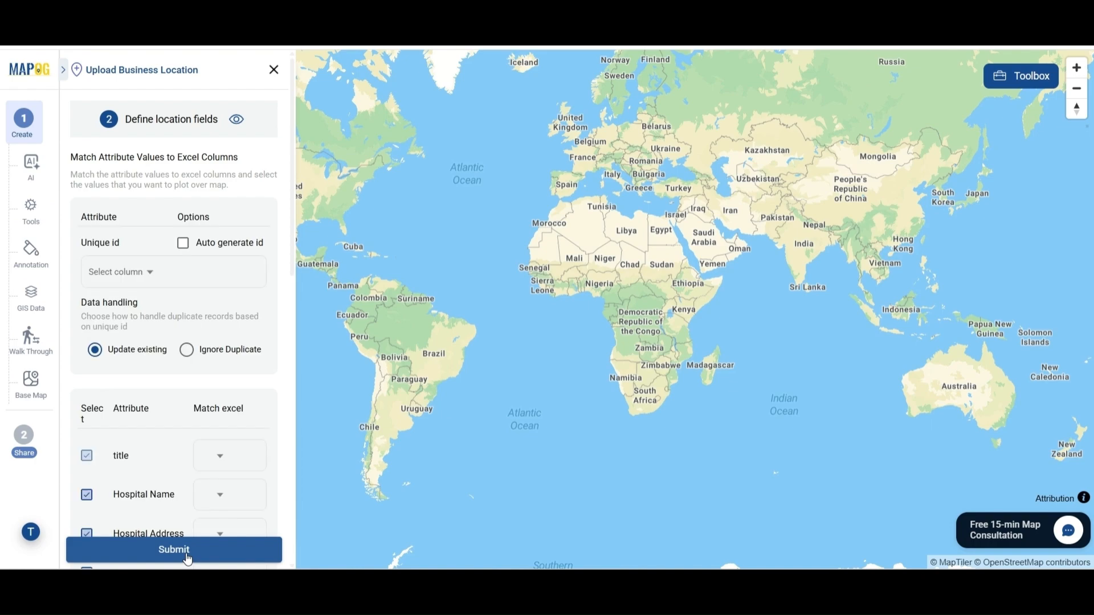
Map Unique id and title to Hospital_ID, Latitude and Longitude to their columns, and submit.
left_click(149, 273)
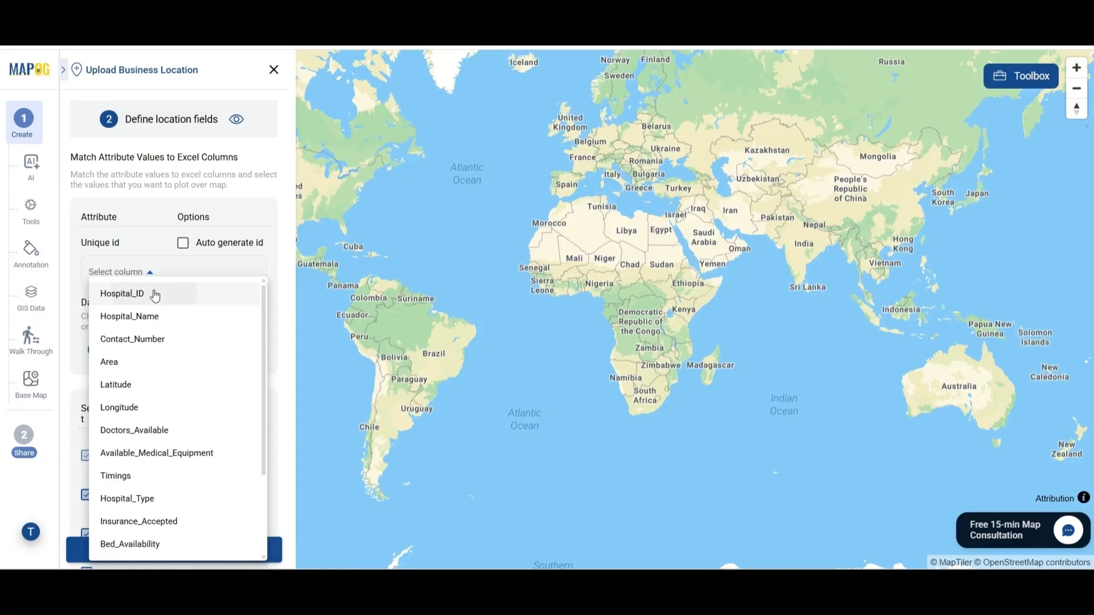
left_click(155, 294)
scroll(217, 302, "down", 5)
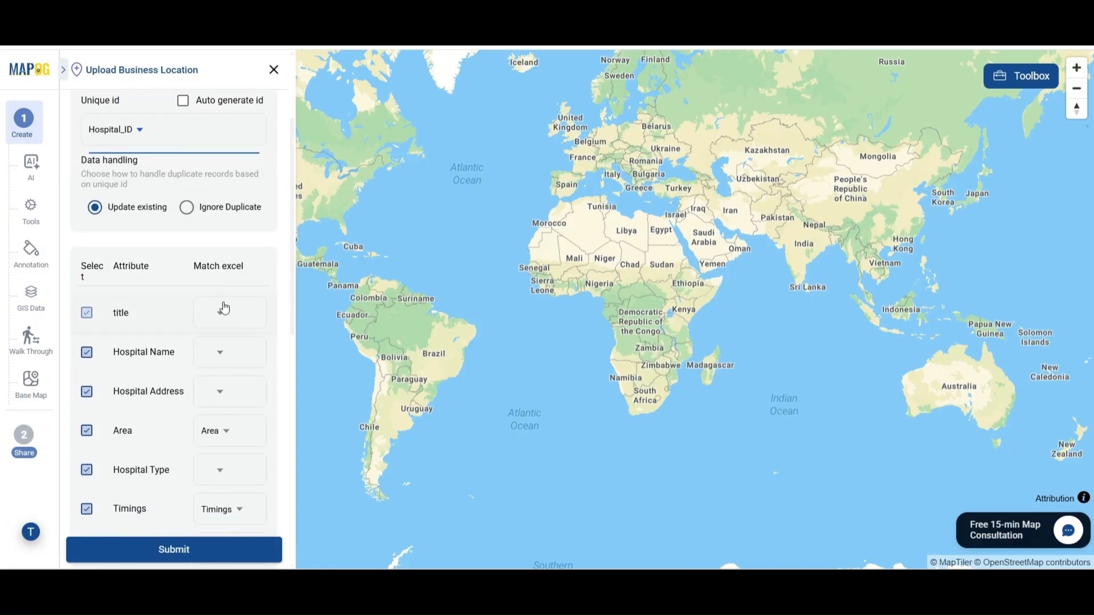
left_click(224, 318)
left_click(228, 328)
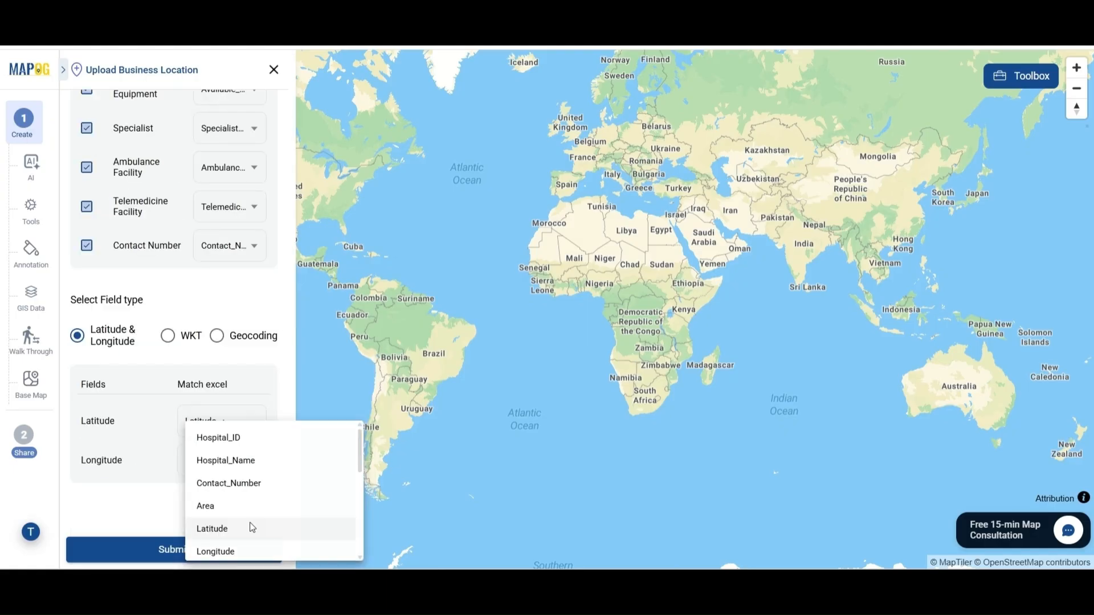
left_click(252, 526)
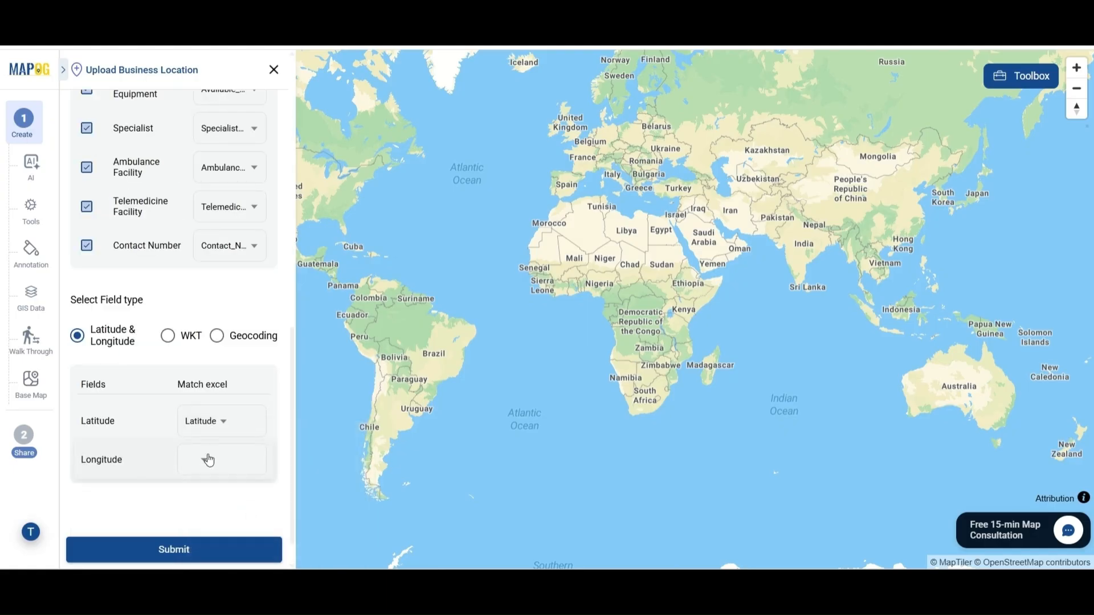
left_click(208, 460)
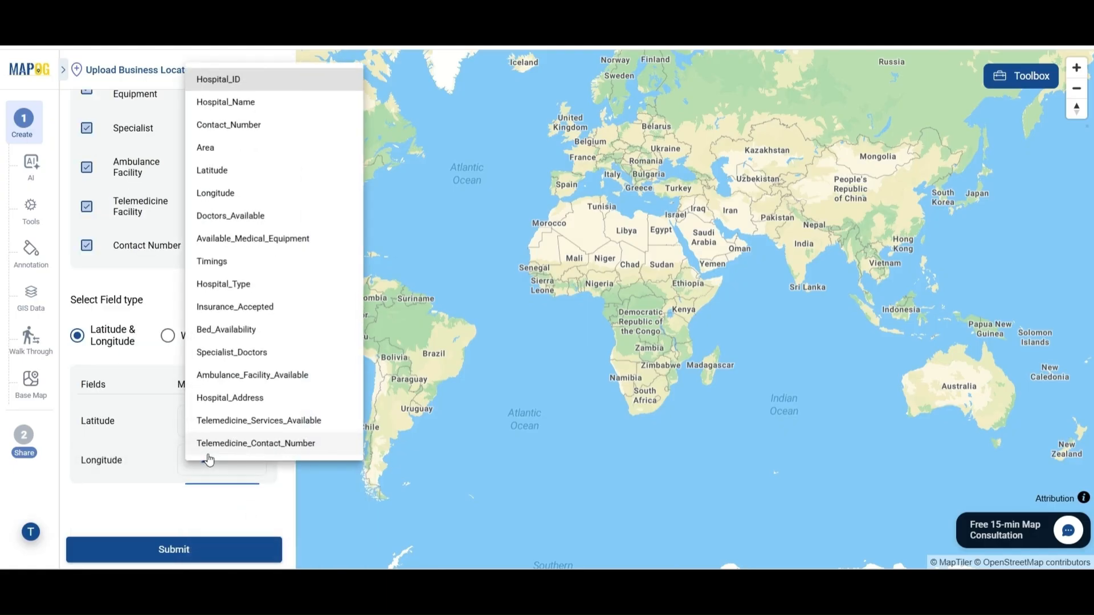
left_click(227, 193)
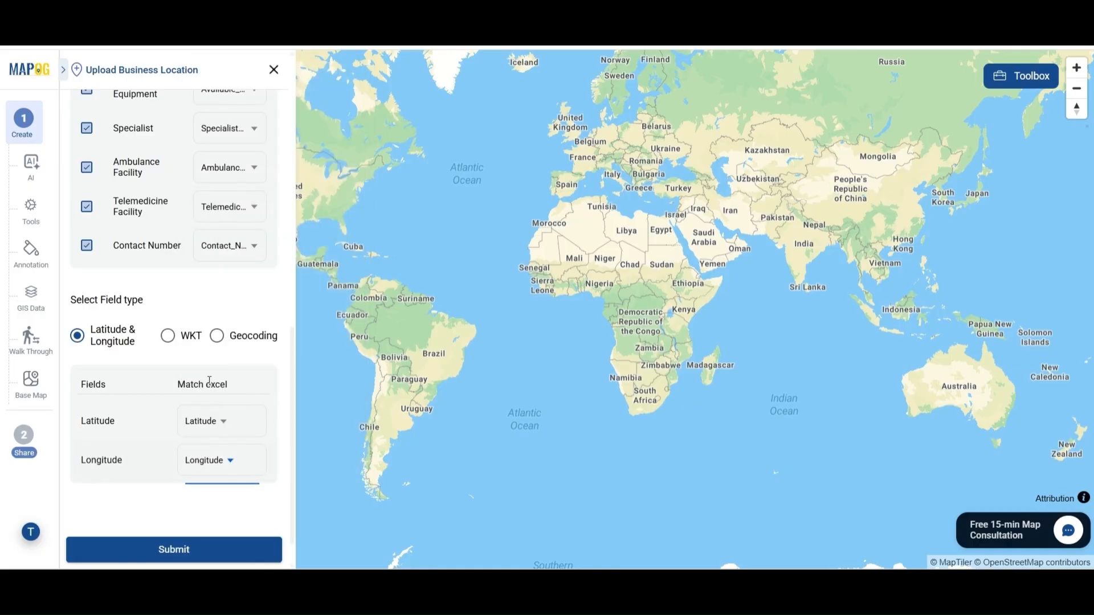
left_click(172, 559)
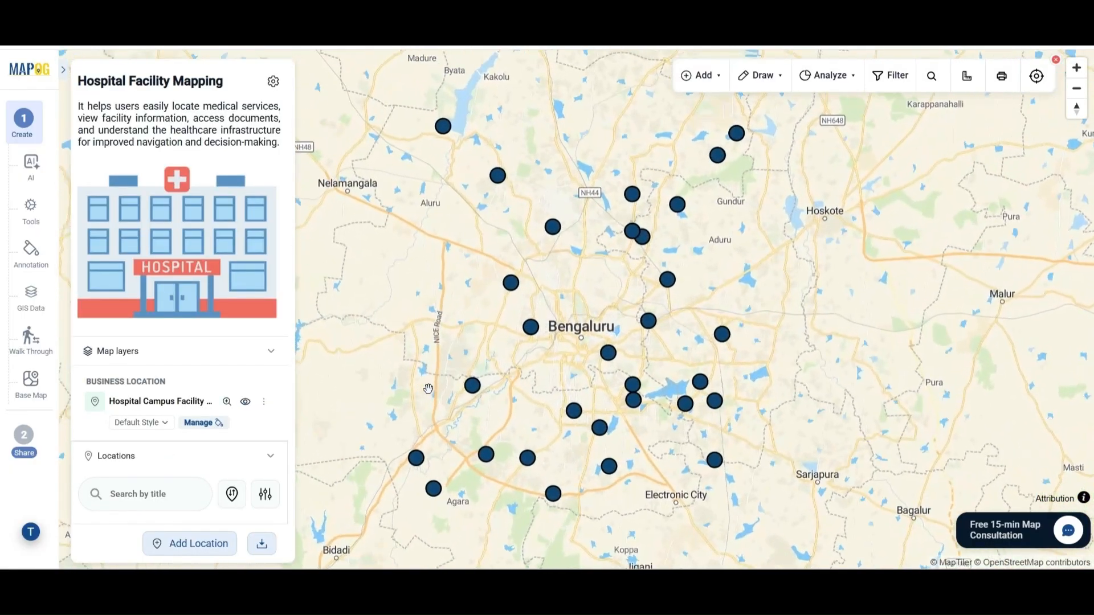
Review Bakshi Care Hospital's attributes, then open Barad Care Hospital's editing options.
left_click(610, 361)
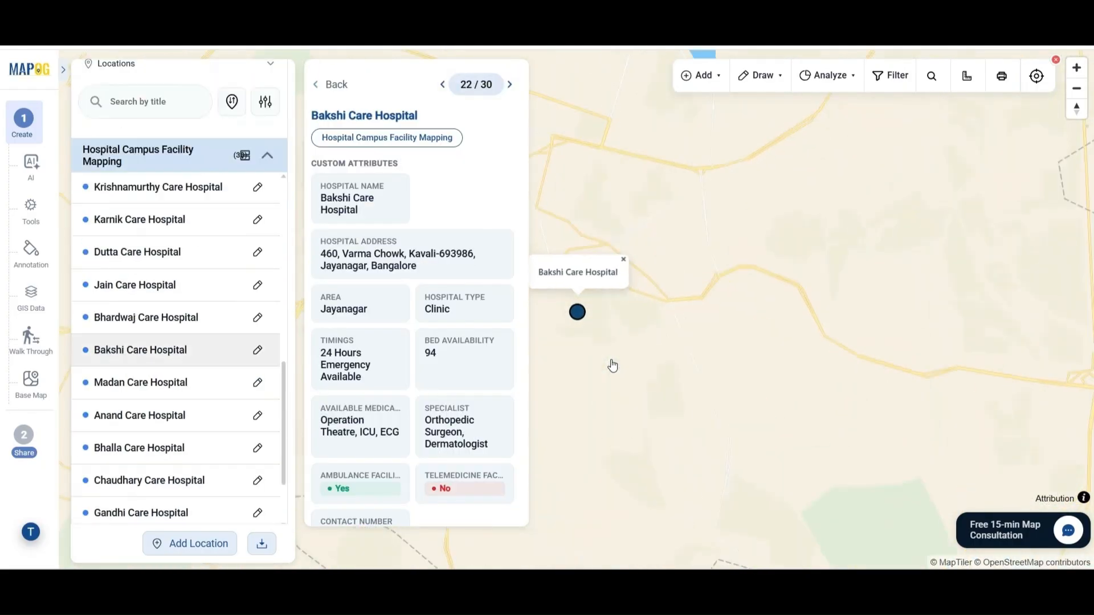
scroll(429, 291, "down", 2)
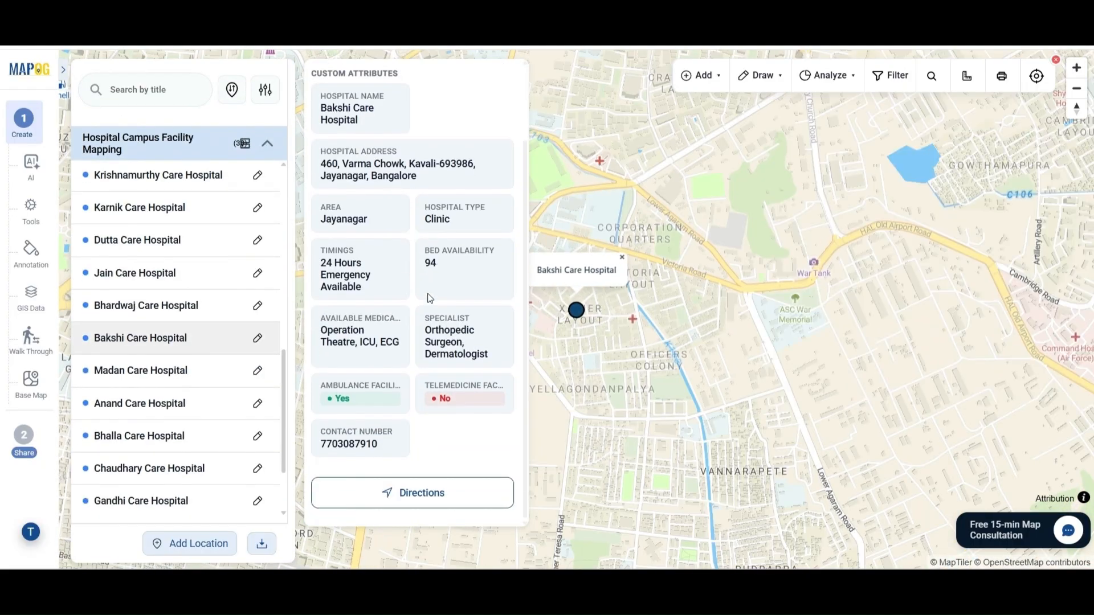
scroll(433, 387, "up", 2)
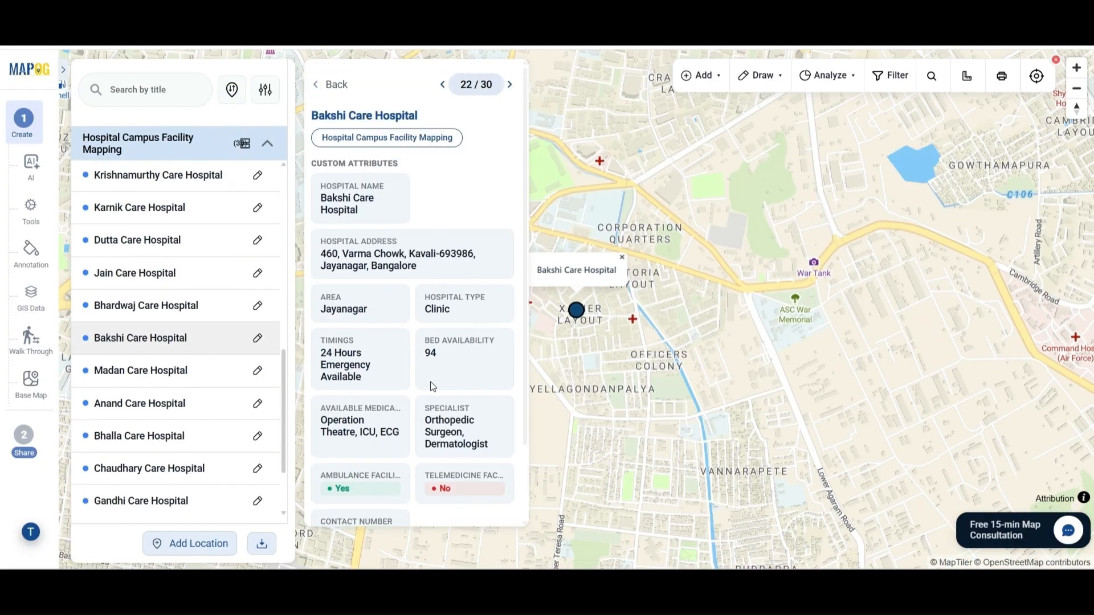
left_click(335, 87)
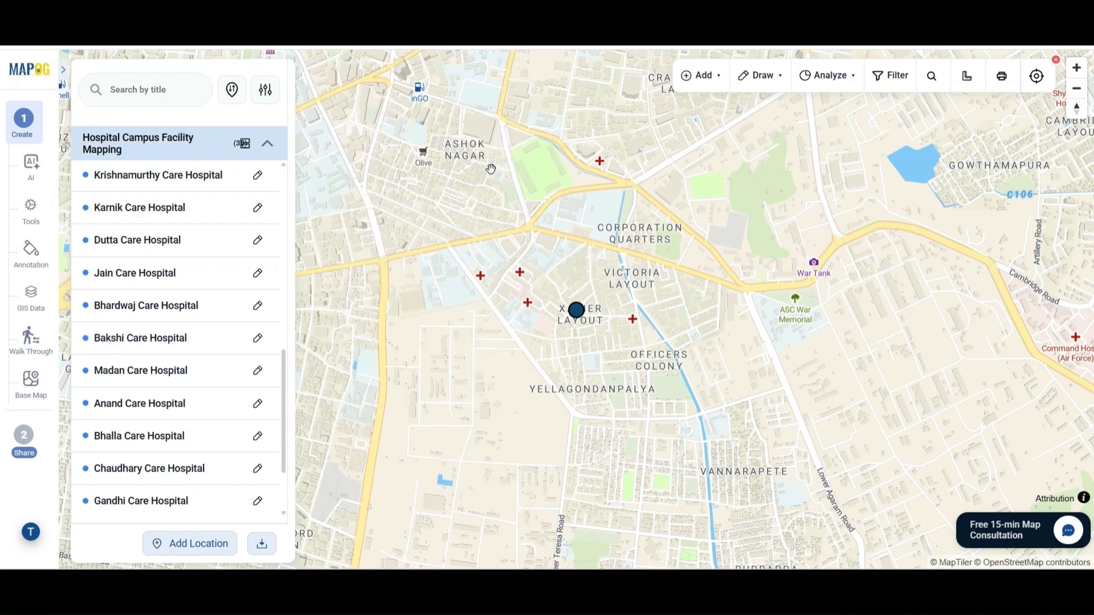
left_click(259, 371)
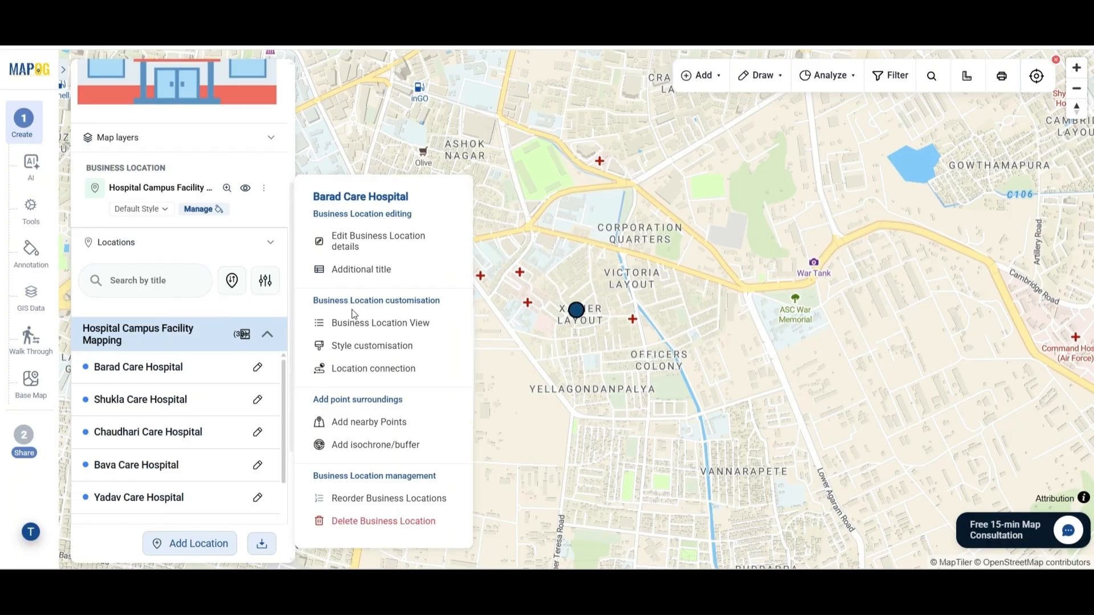
Attach HM 2 from the Images folder as Barad Care Hospital's document and save.
left_click(368, 242)
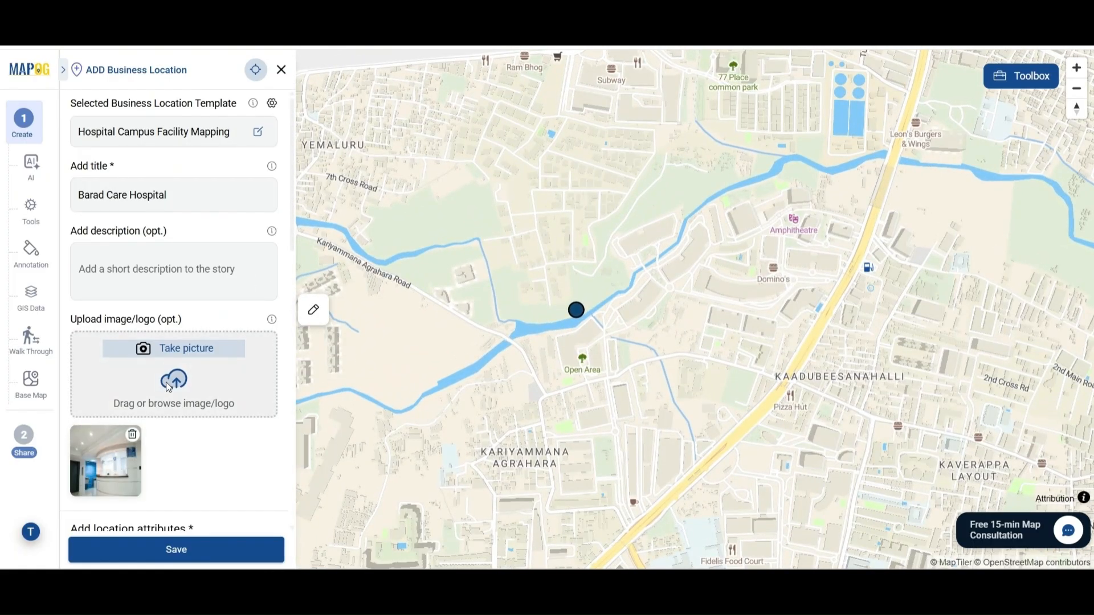
scroll(165, 395, "down", 10)
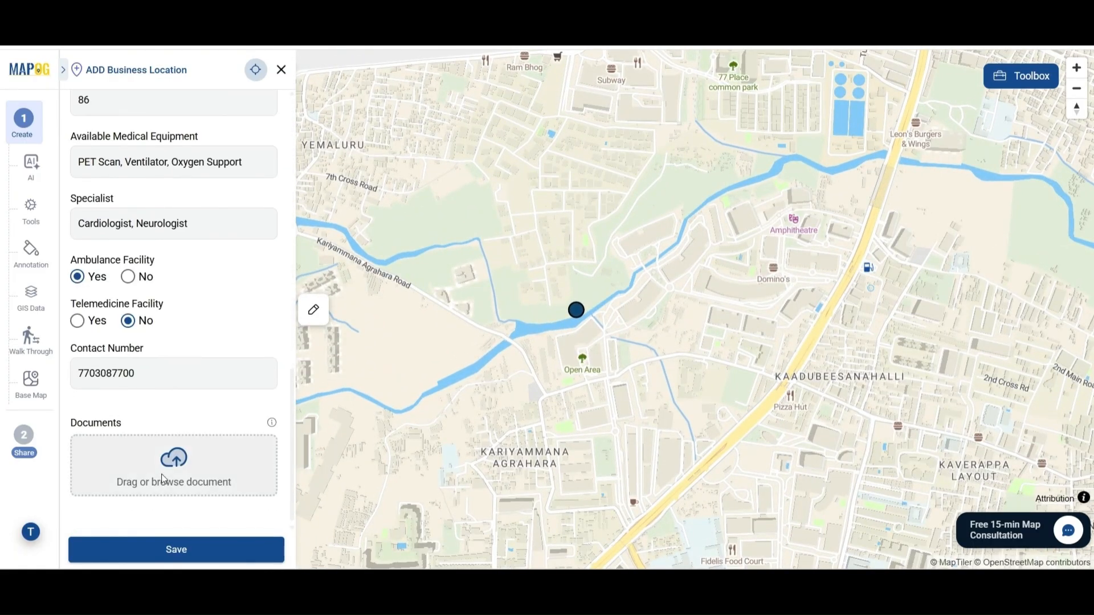
left_click(164, 479)
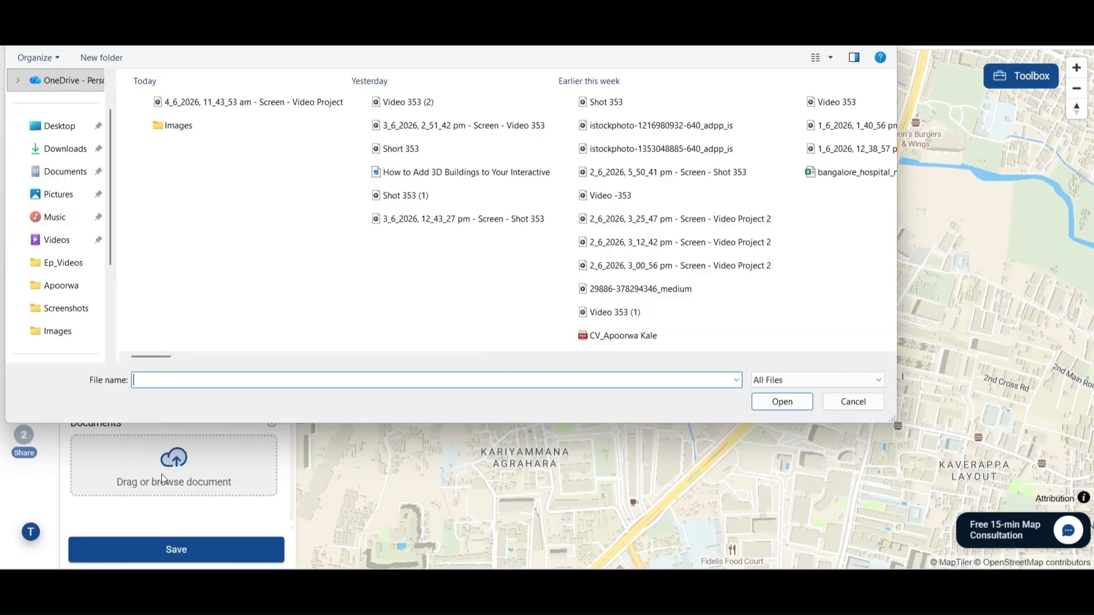
double_click(171, 126)
left_click(205, 119)
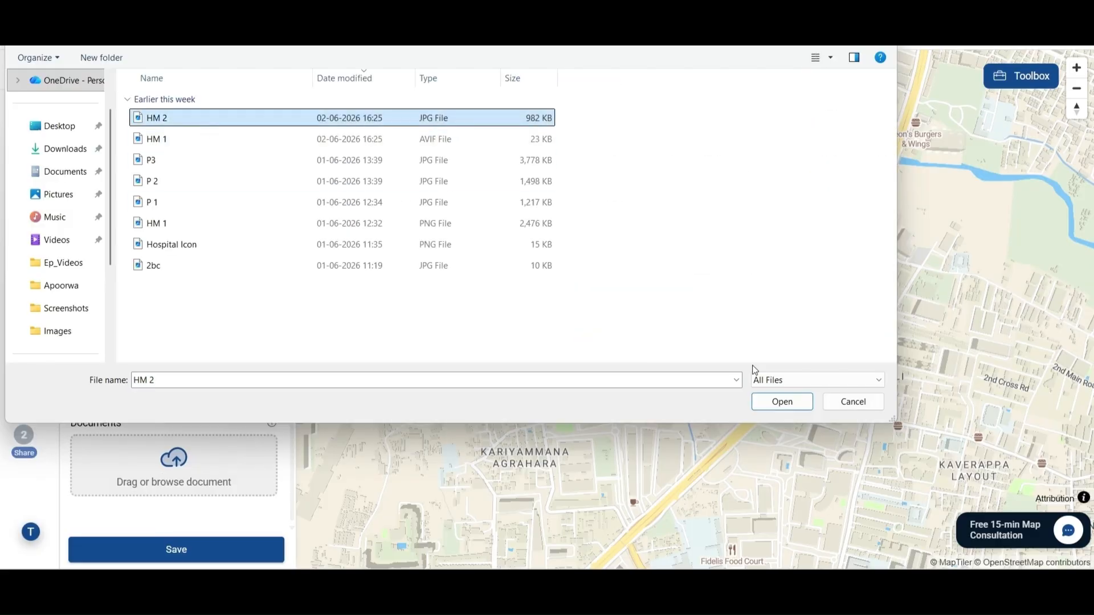
left_click(783, 404)
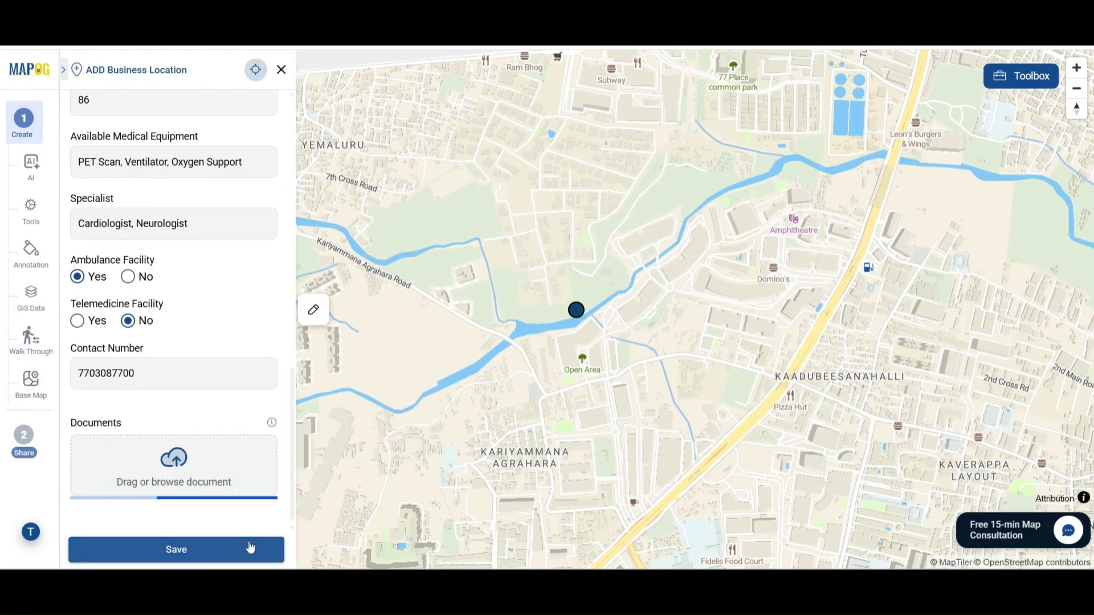
scroll(216, 518, "down", 2)
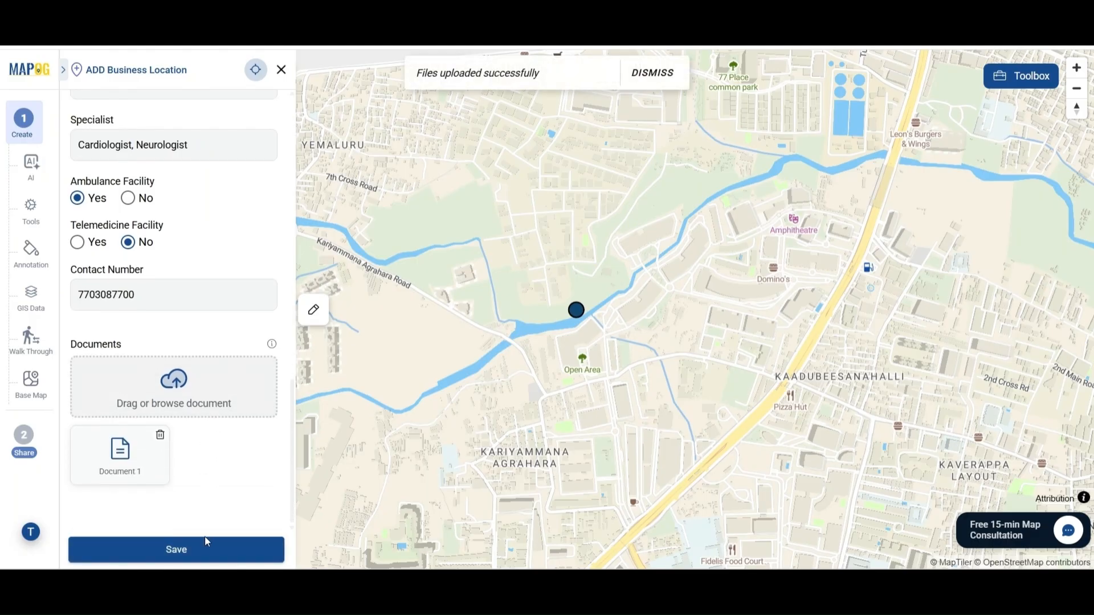
left_click(203, 551)
scroll(205, 556, "down", 3)
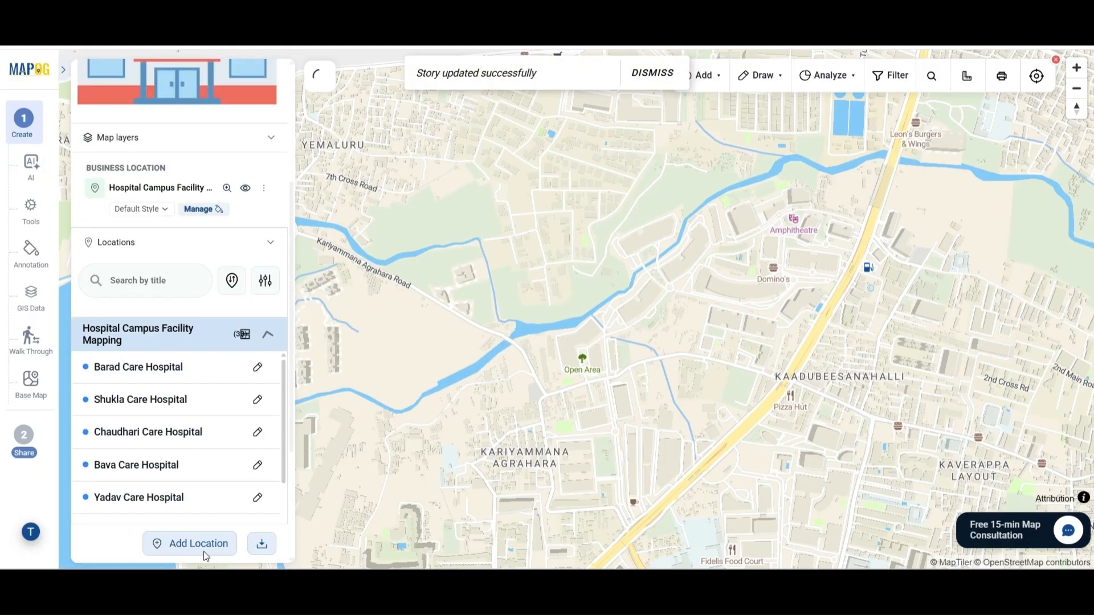
left_click(191, 375)
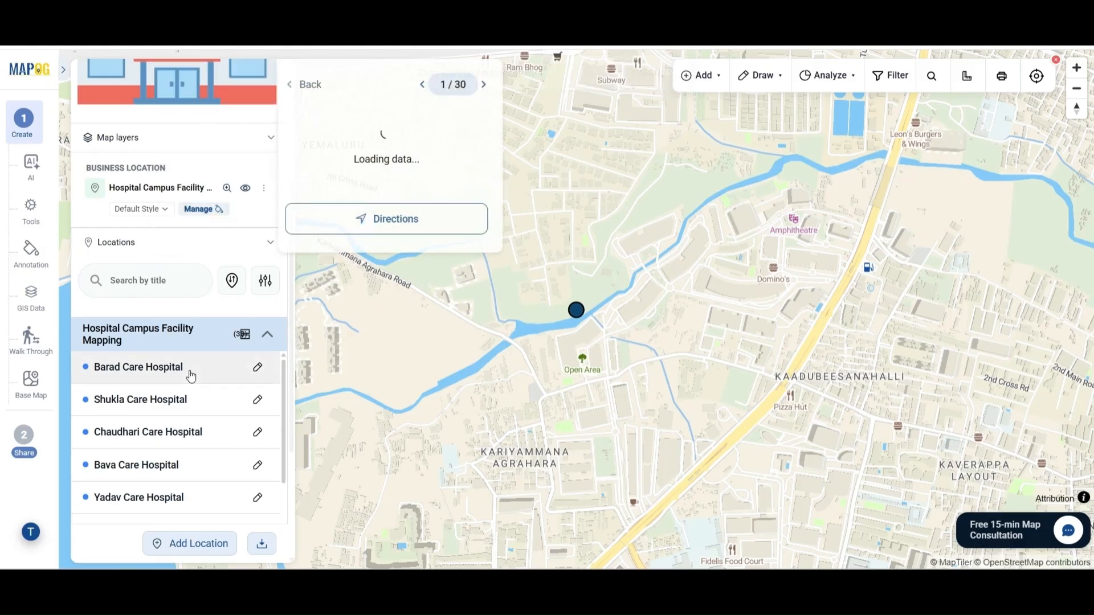
scroll(408, 378, "down", 4)
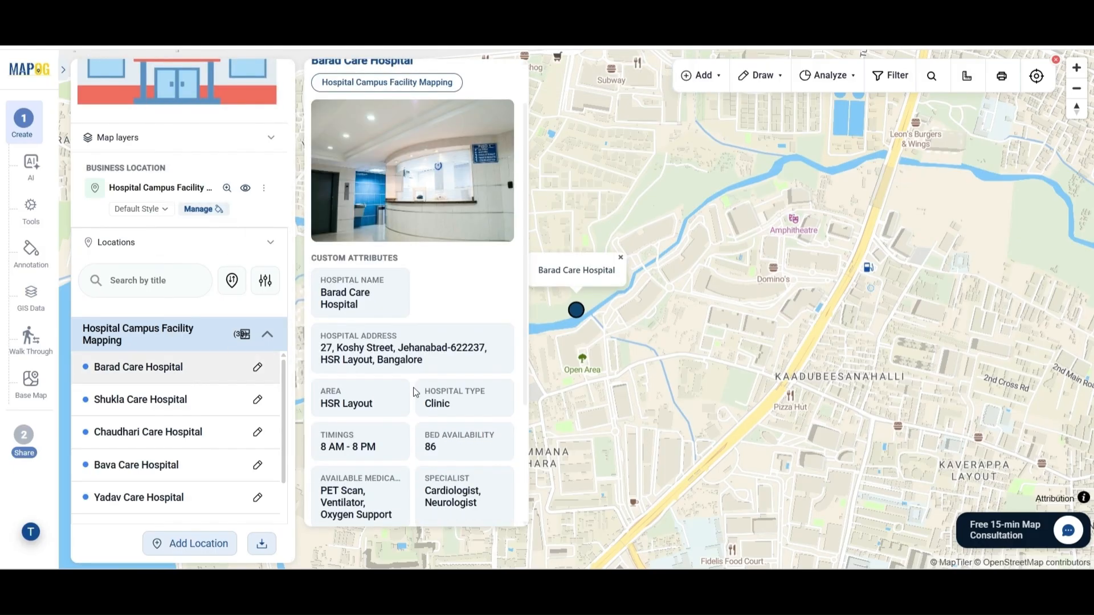
left_click(437, 436)
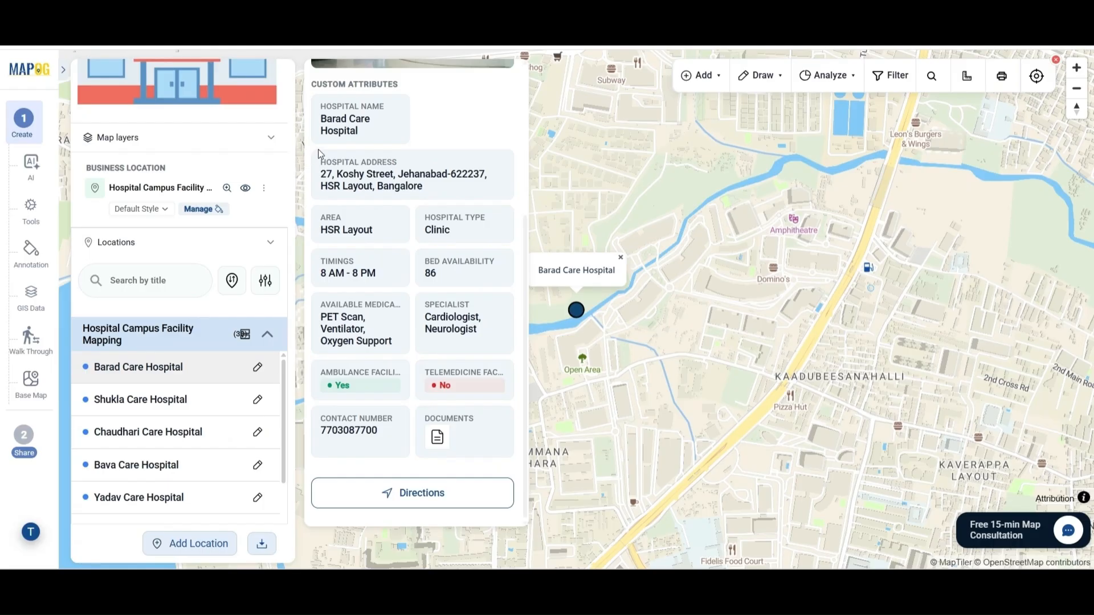
scroll(378, 331, "up", 4)
scroll(380, 336, "up", 1)
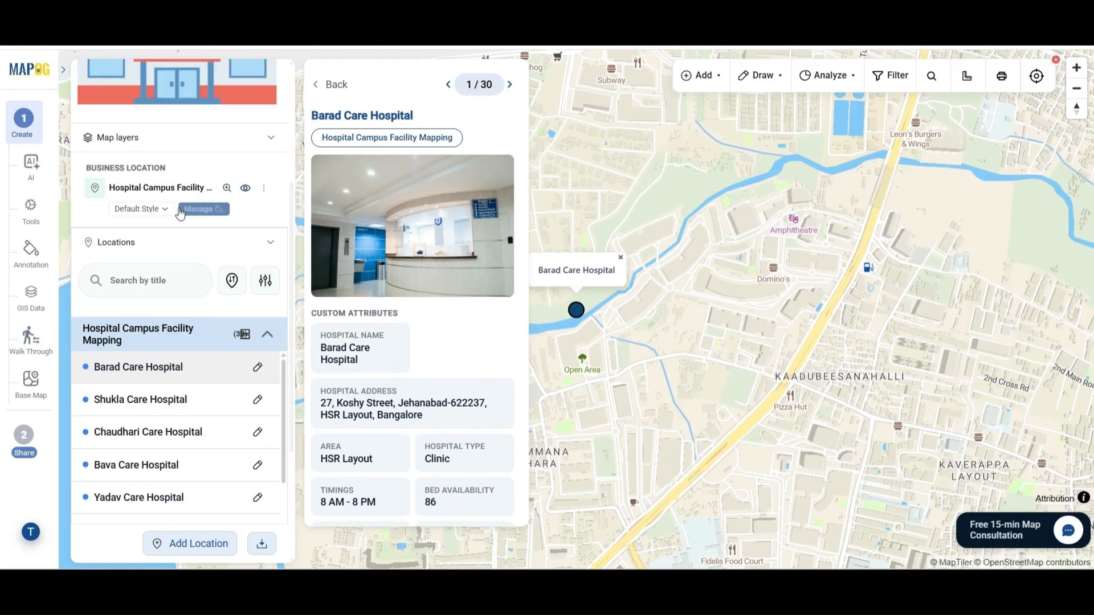
left_click(331, 84)
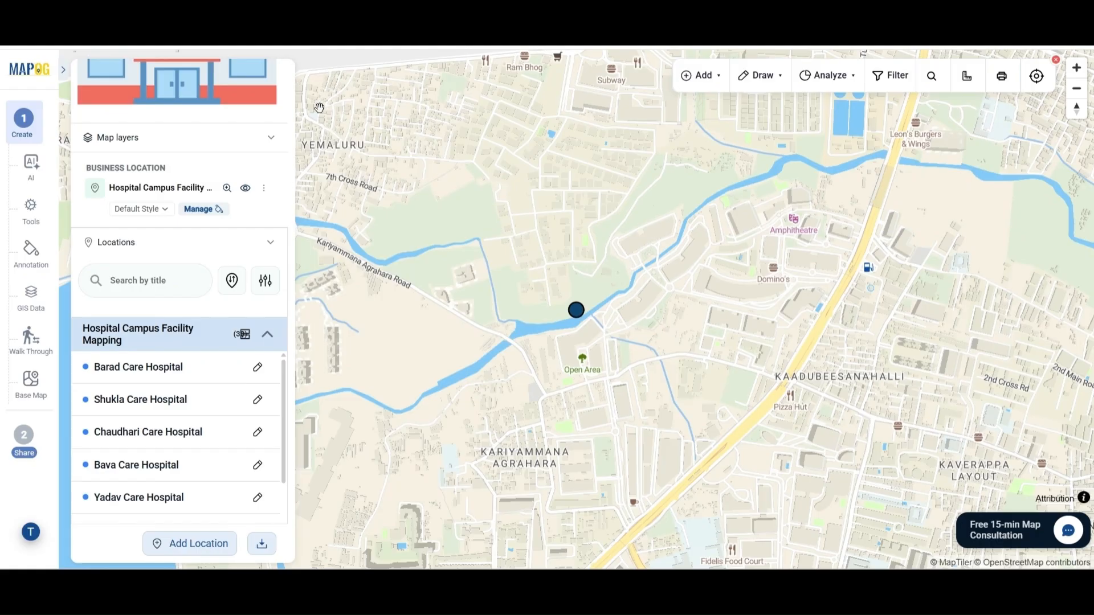
scroll(164, 214, "up", 4)
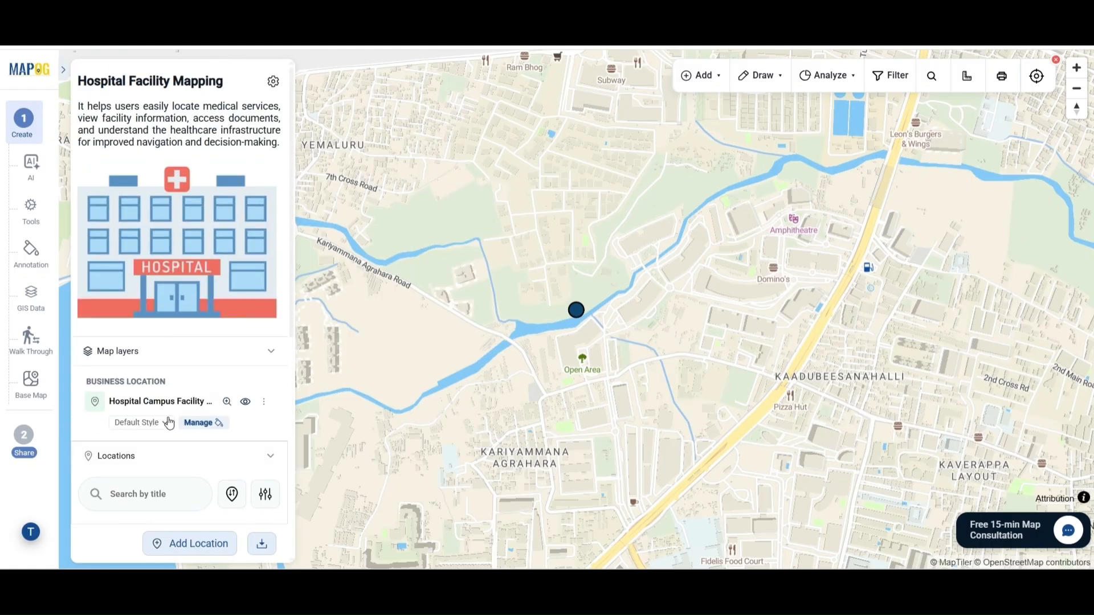
Create a new category style on the hospital layer, categorising points by the id attribute.
left_click(165, 424)
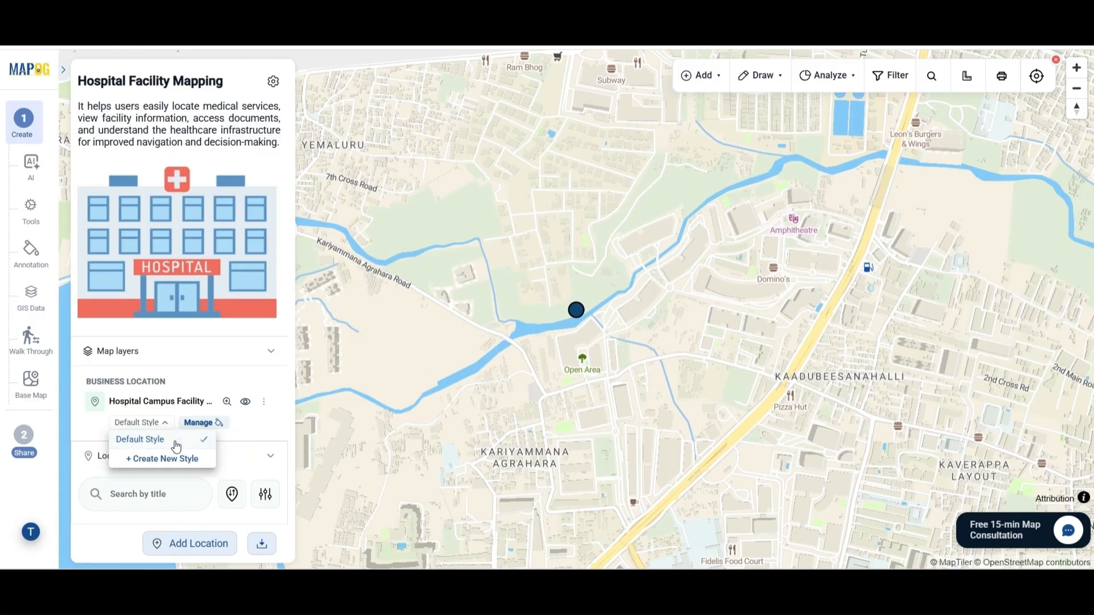
left_click(163, 459)
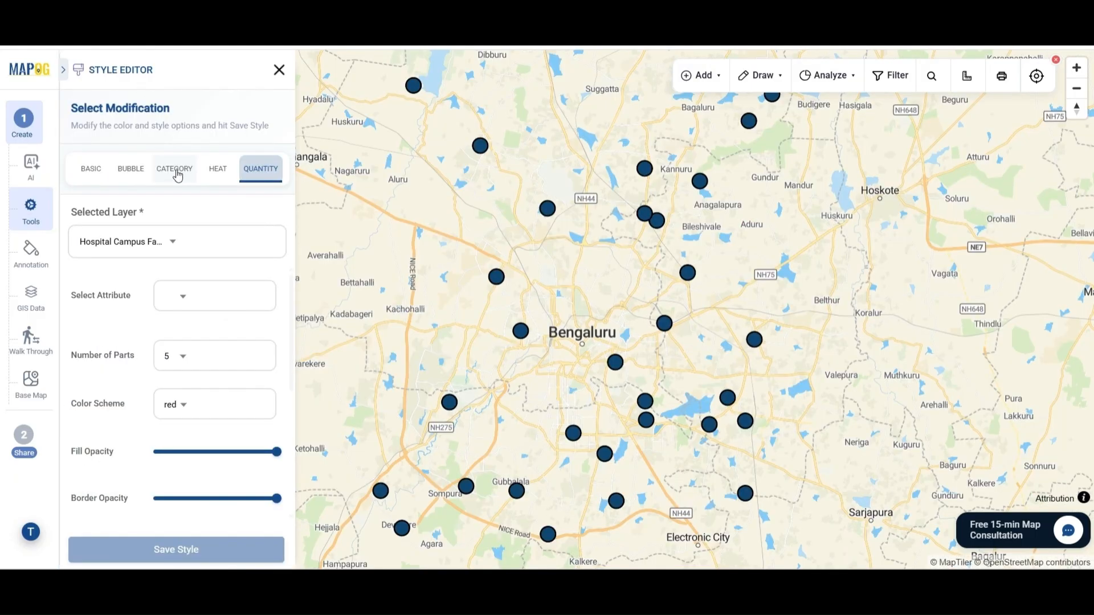
left_click(178, 175)
left_click(220, 300)
left_click(222, 328)
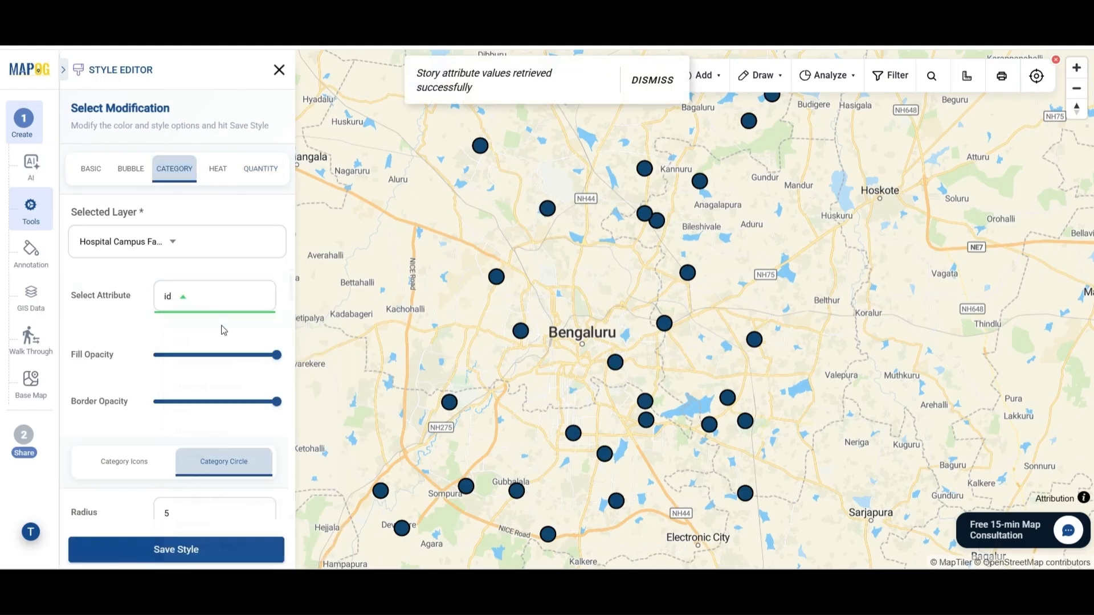
scroll(208, 350, "down", 4)
scroll(188, 379, "up", 3)
Apply the hospital icon as the category symbol and save, overriding individual point styling.
left_click(167, 406)
left_click(249, 274)
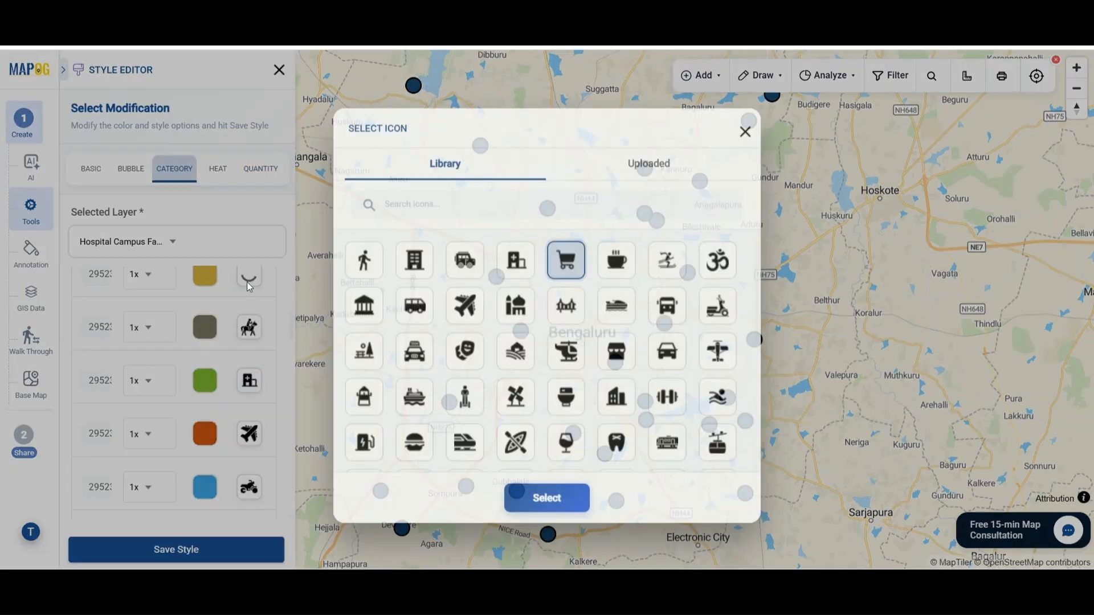
left_click(515, 254)
left_click(547, 491)
scroll(239, 427, "down", 5)
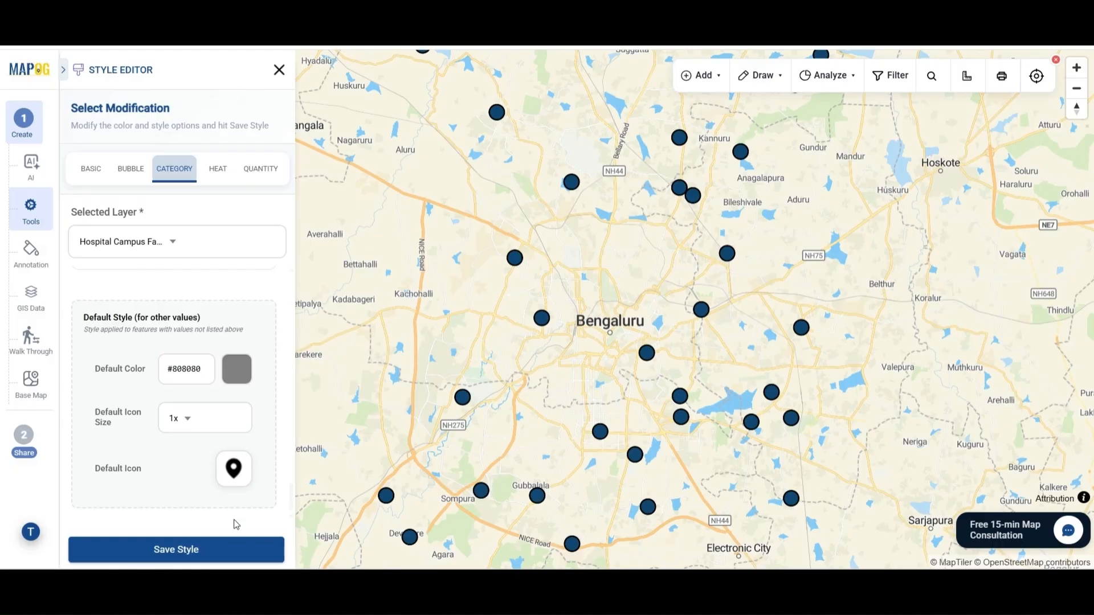
left_click(226, 557)
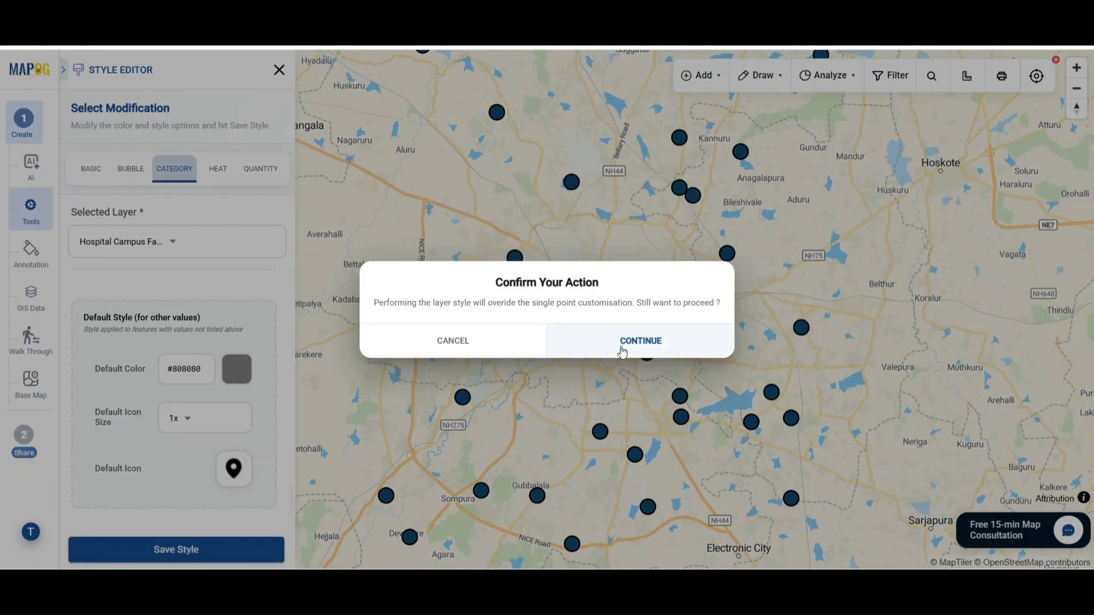
left_click(621, 348)
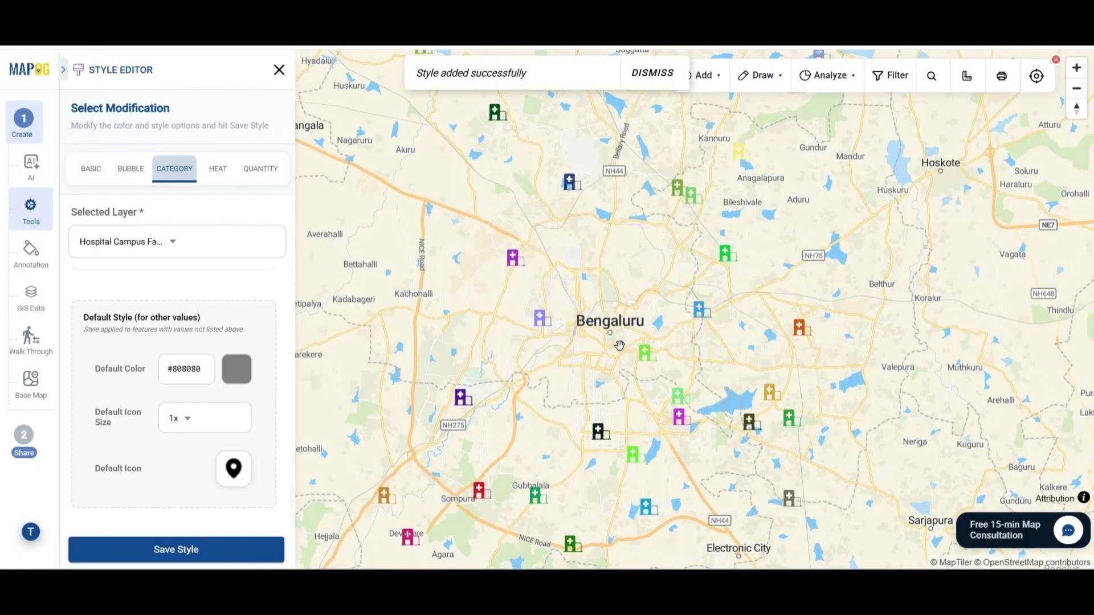
Close the style editor, group the location list by Area, and review the locality sections.
left_click(279, 70)
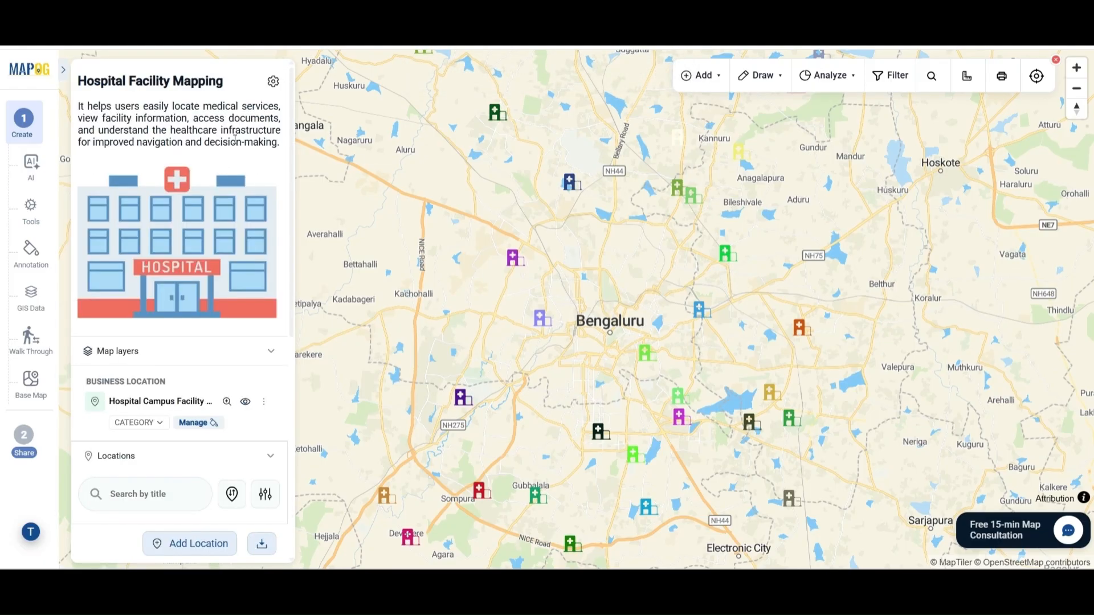
scroll(215, 324, "down", 5)
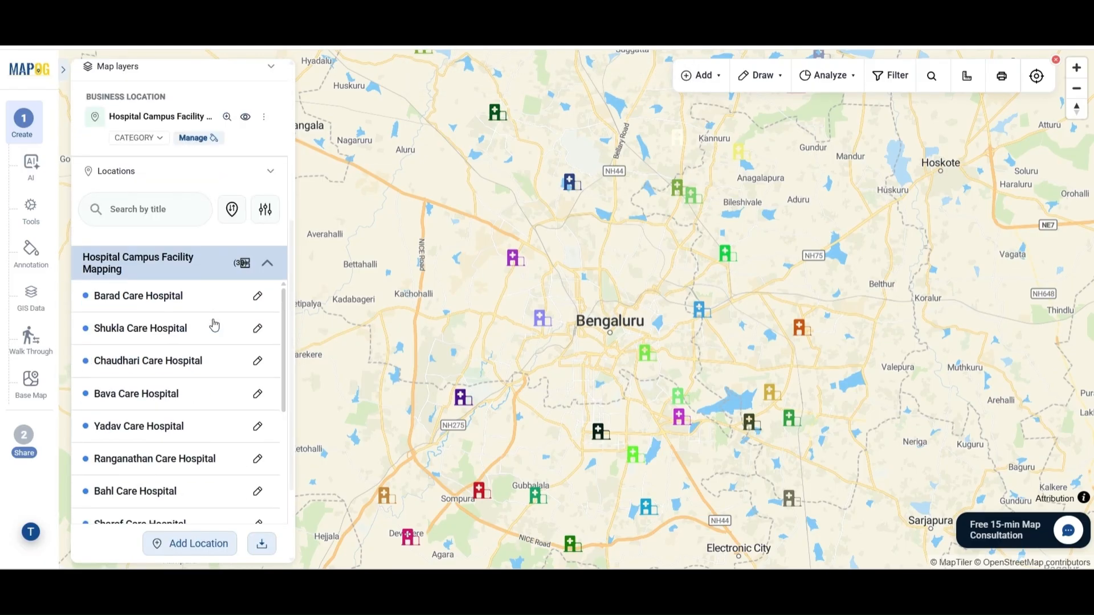
left_click(243, 263)
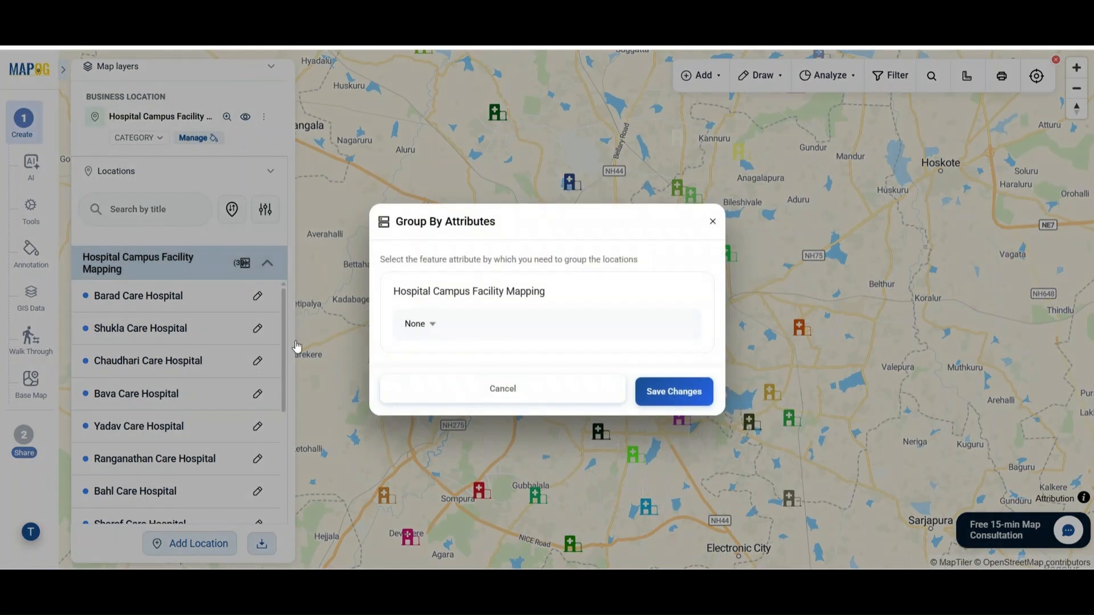
left_click(429, 325)
left_click(447, 420)
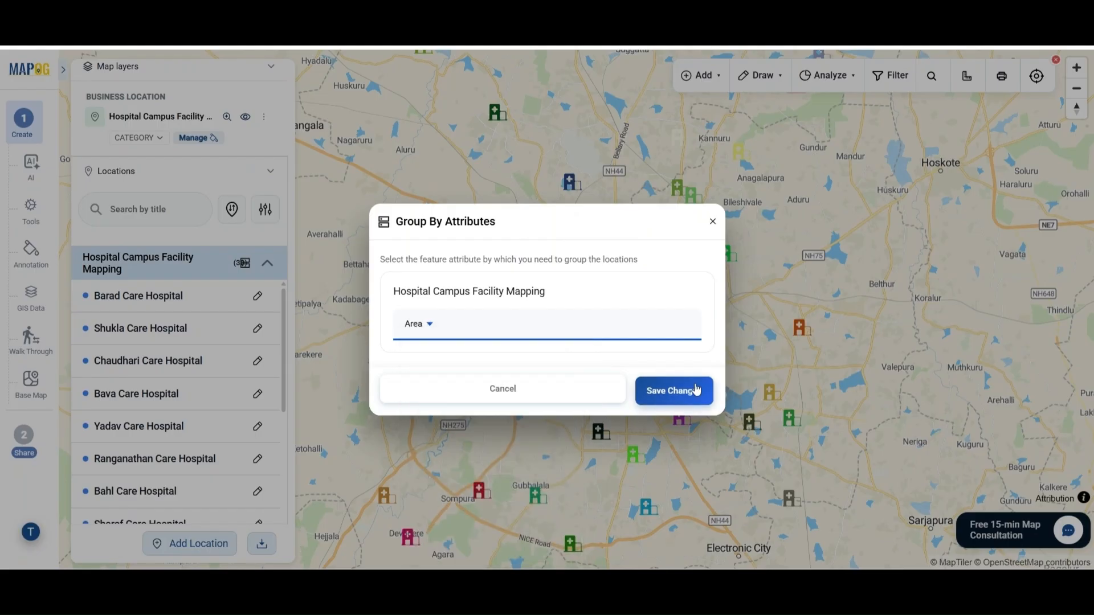
left_click(674, 392)
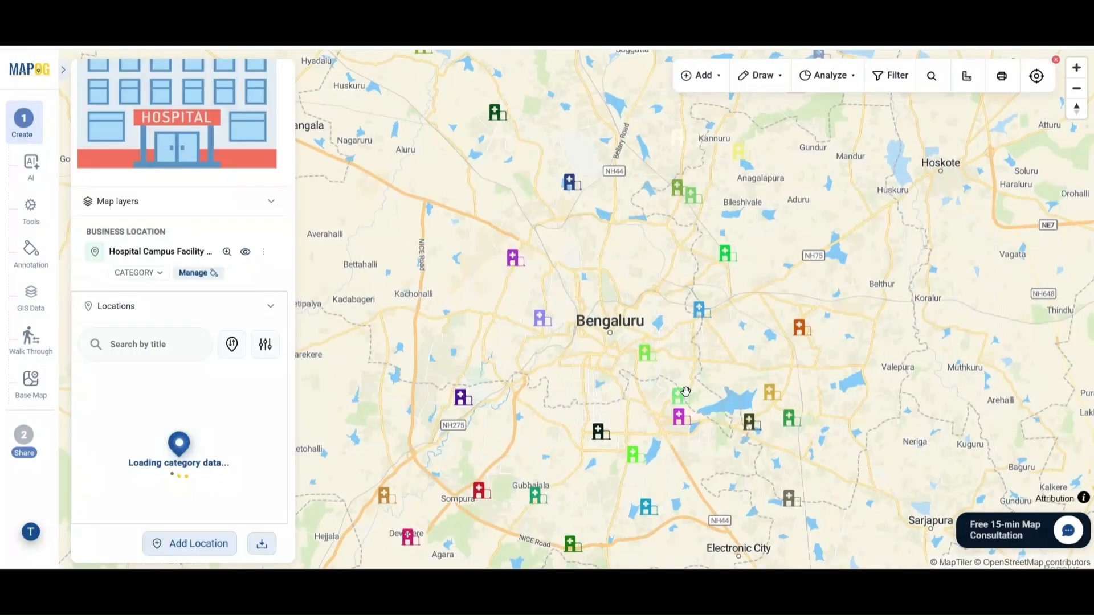
scroll(226, 345, "down", 15)
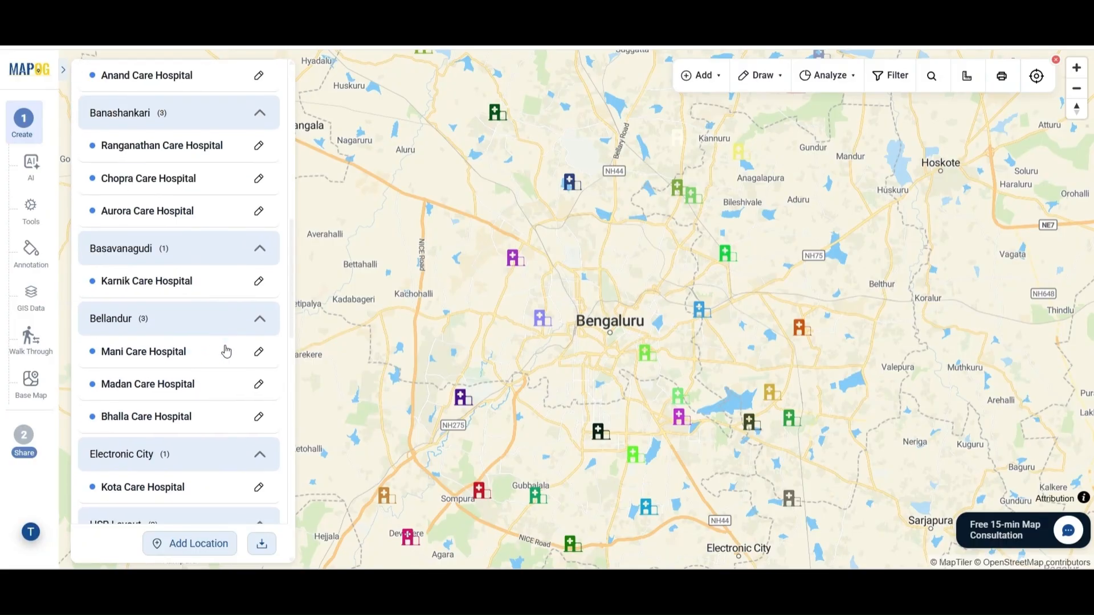
scroll(227, 350, "down", 5)
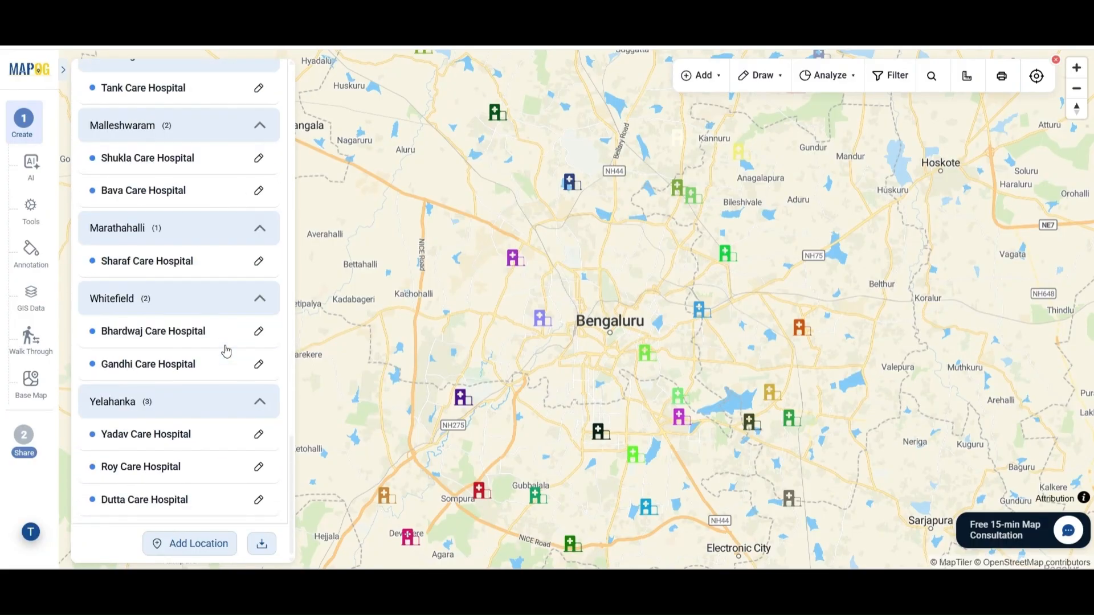
scroll(227, 353, "up", 12)
scroll(227, 351, "up", 10)
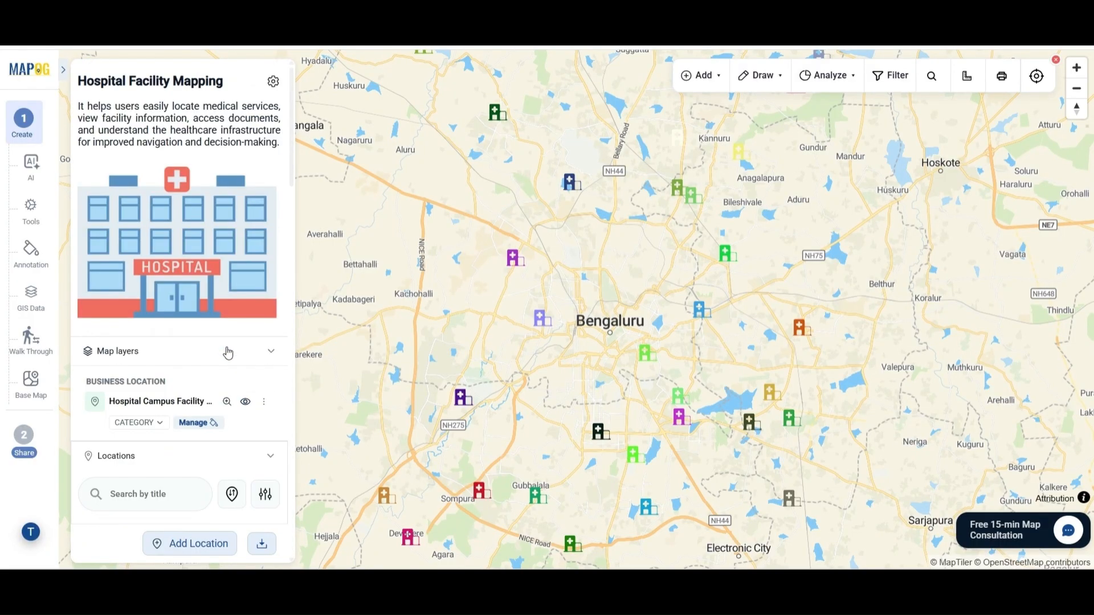
Set the map type to Public and copy its iframe embed code.
left_click(34, 447)
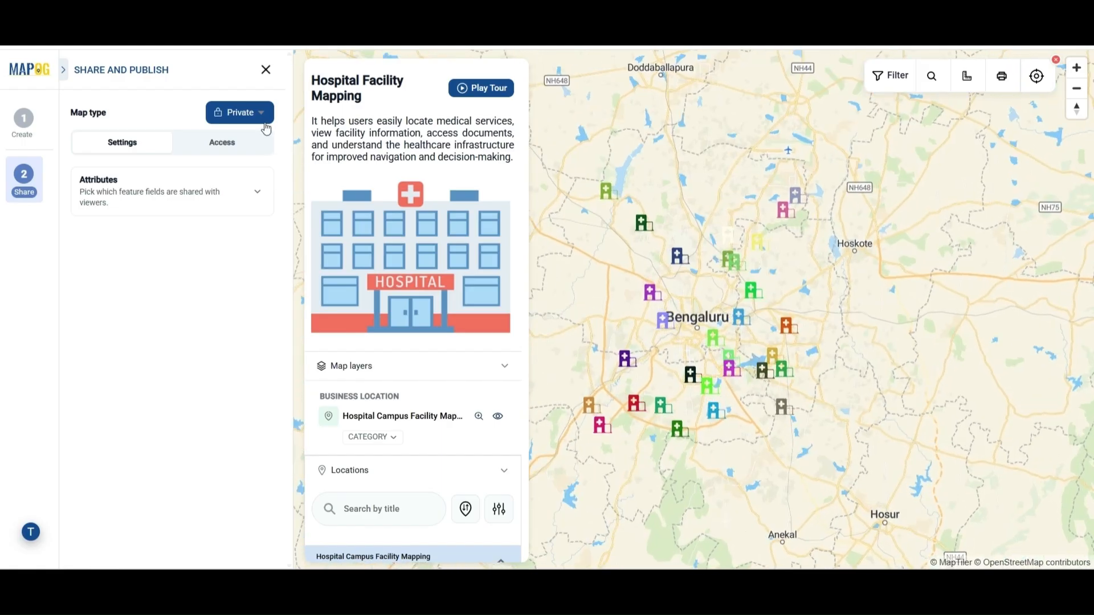
left_click(255, 112)
left_click(255, 136)
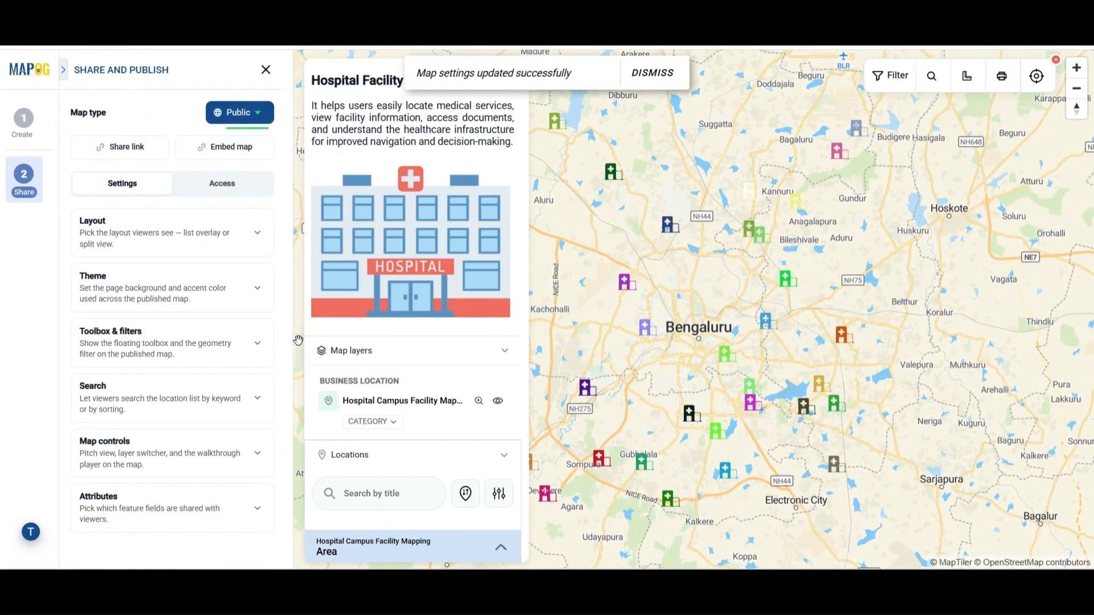
left_click(227, 150)
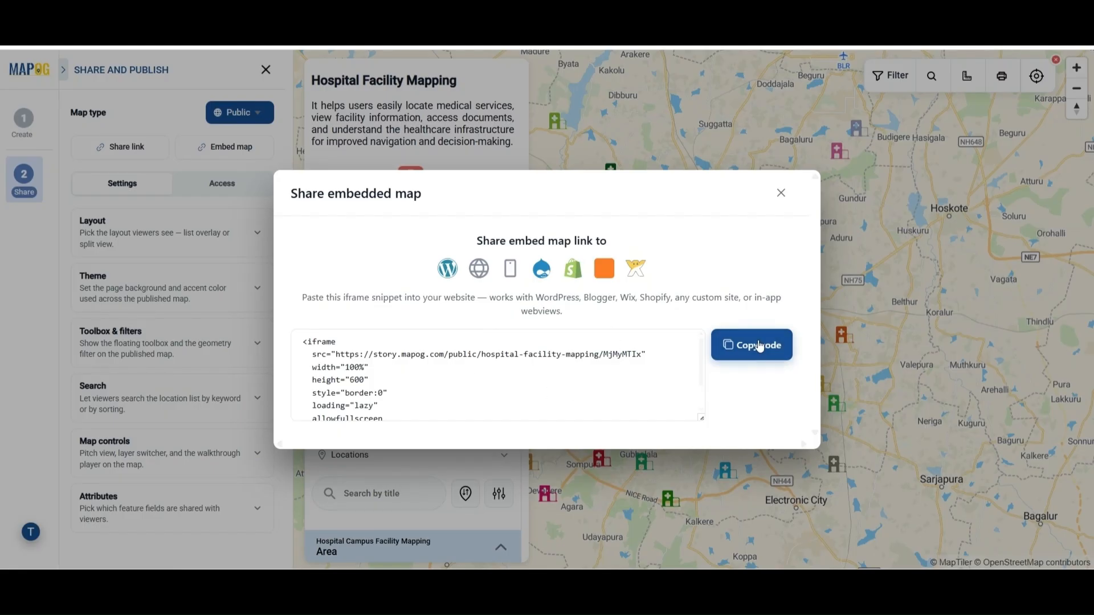
left_click(780, 194)
Start inviting a new member to the map with the Admin role.
left_click(219, 190)
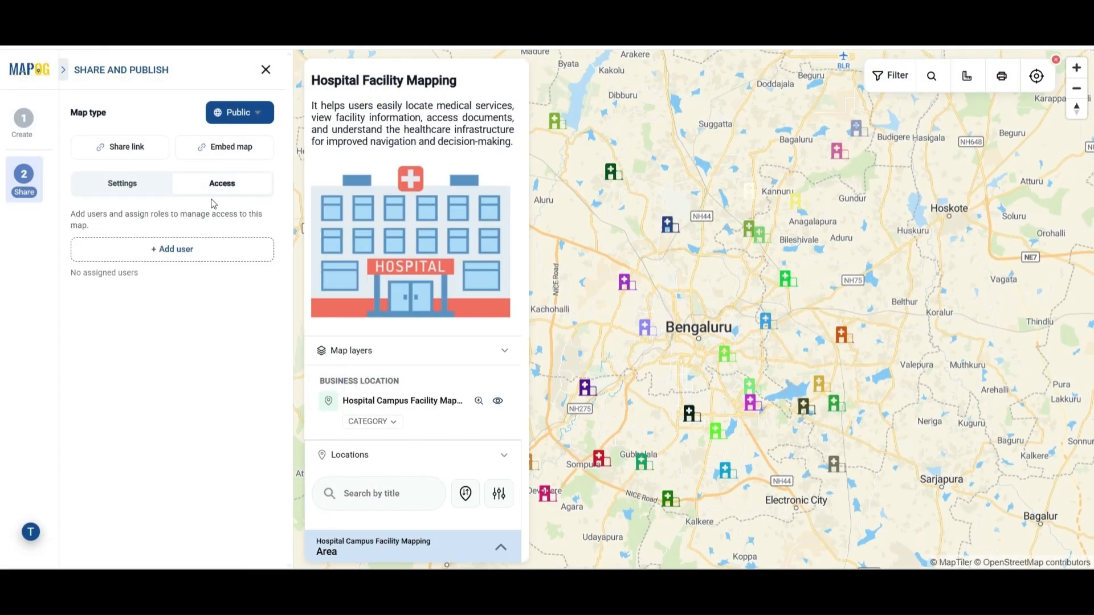
left_click(181, 248)
left_click(712, 168)
left_click(599, 356)
left_click(498, 424)
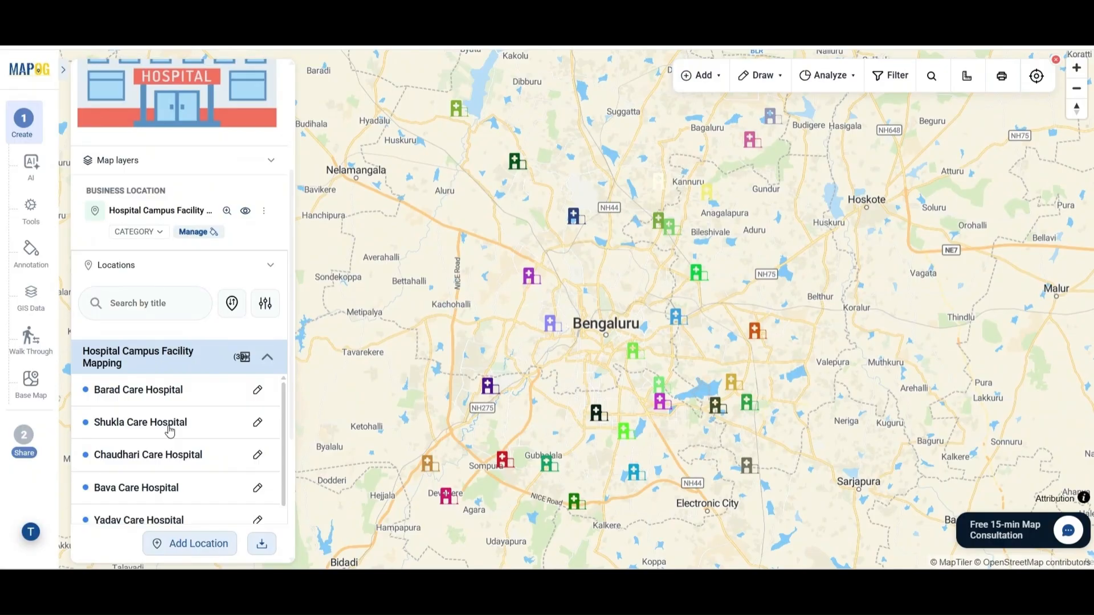
Open Barad Care Hospital from the Locations list and scroll through its details.
left_click(154, 389)
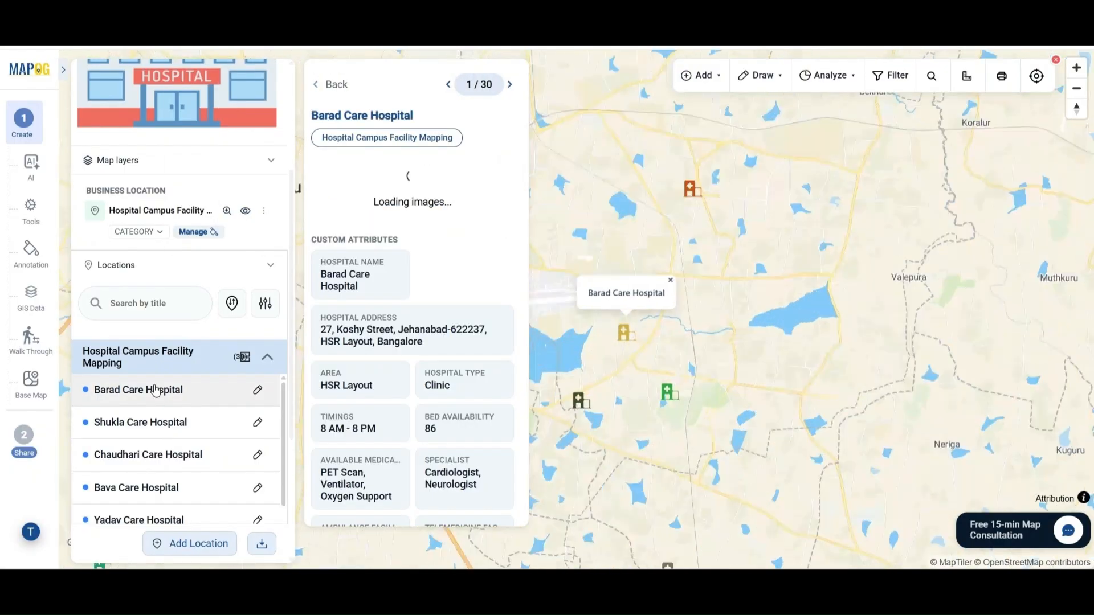
scroll(447, 414, "down", 5)
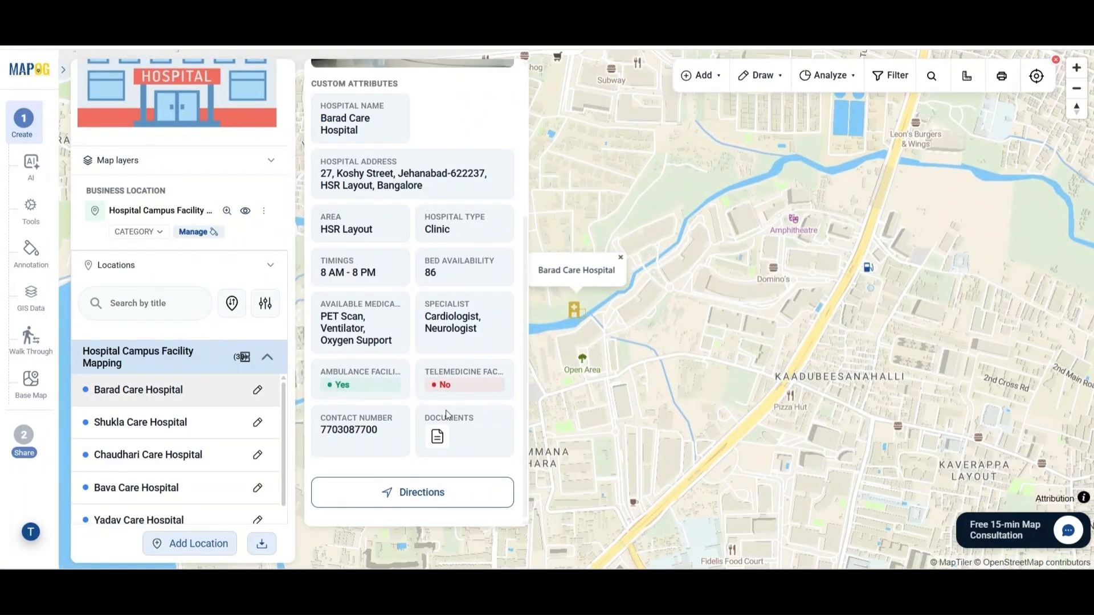